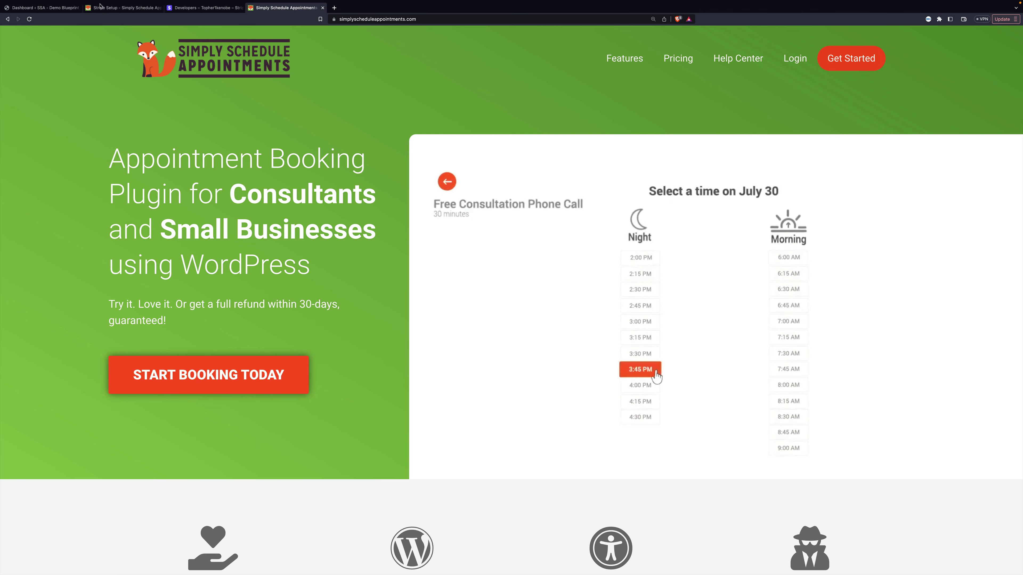
- Switch on Payments in the Appointments settings and enable the Stripe gateway
left_click(61, 9)
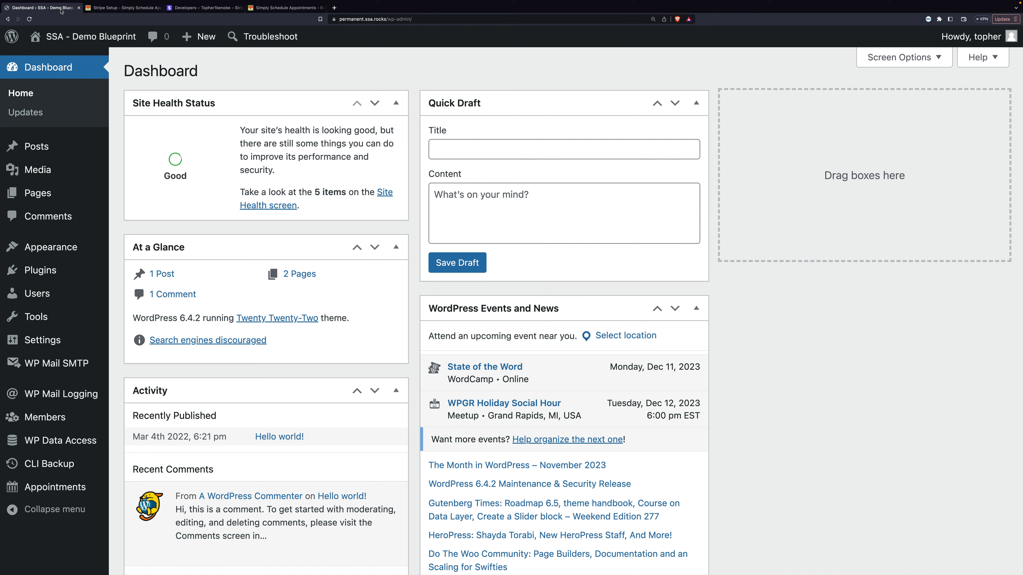
left_click(58, 487)
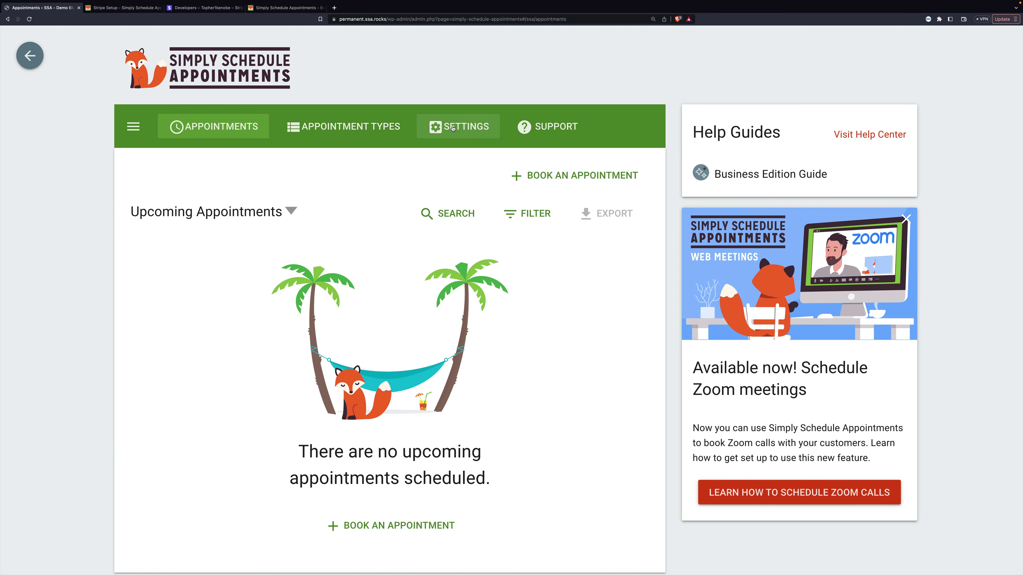
left_click(453, 128)
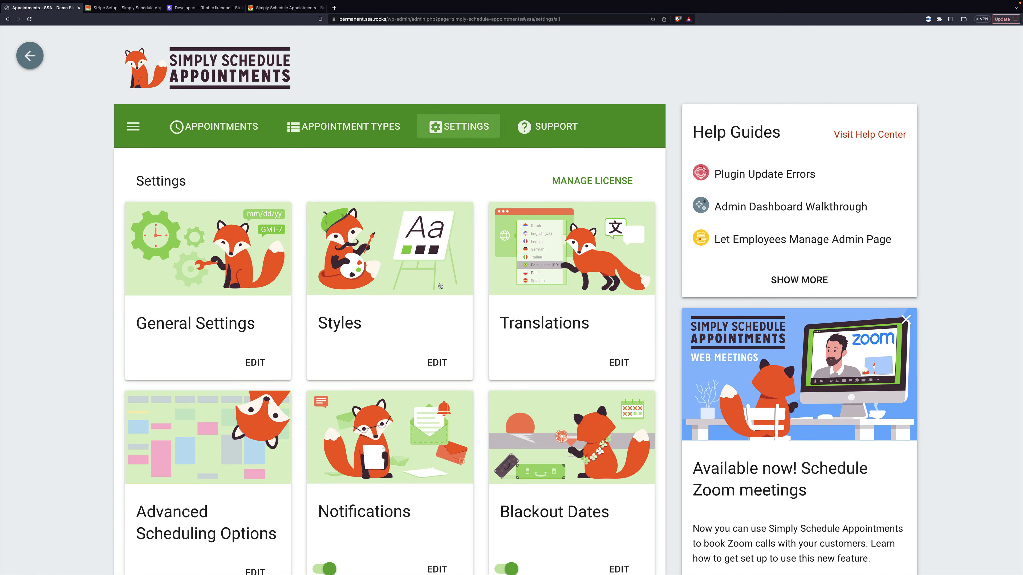
scroll(440, 286, "down", 15)
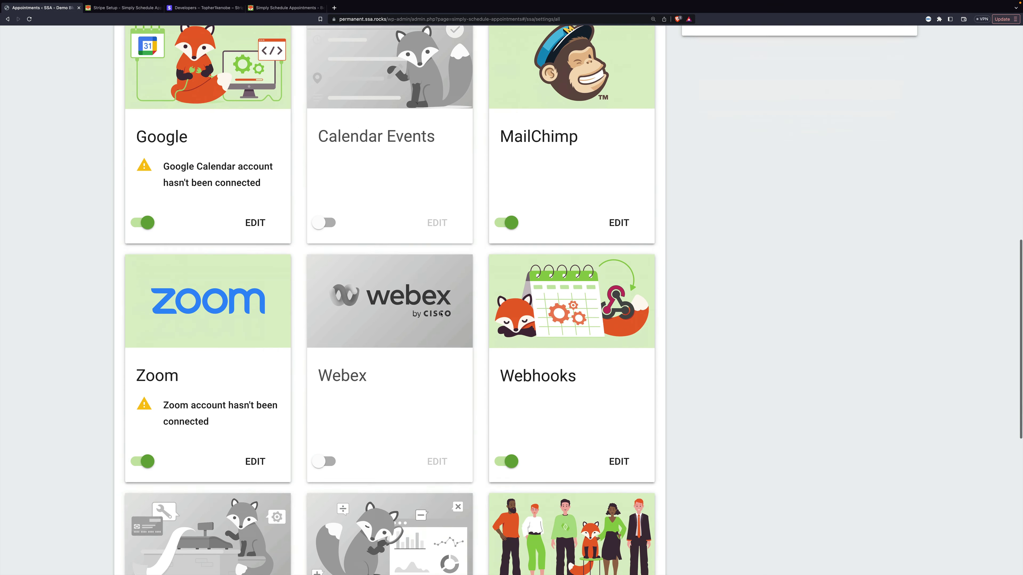
scroll(441, 314, "down", 9)
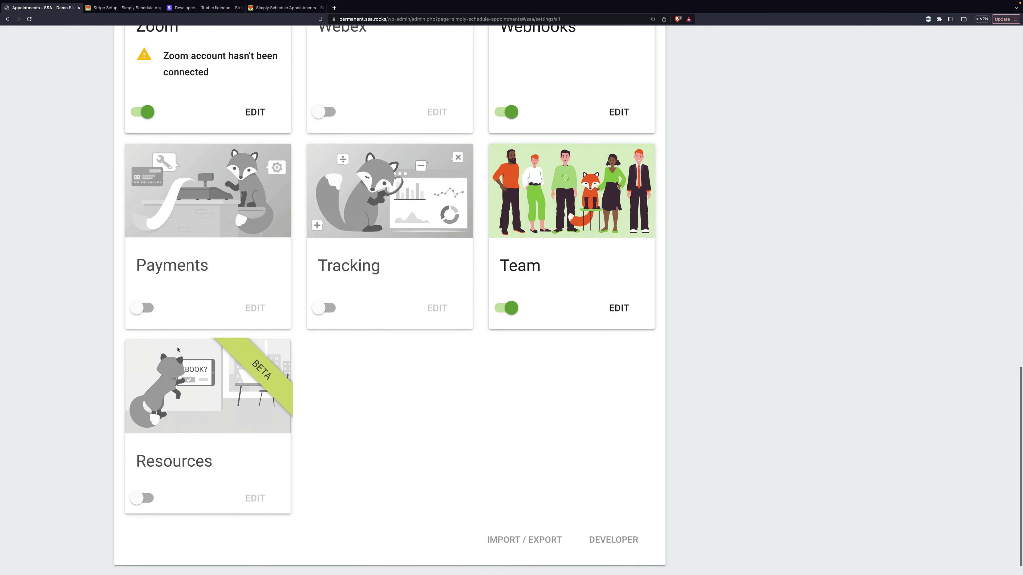
left_click(139, 309)
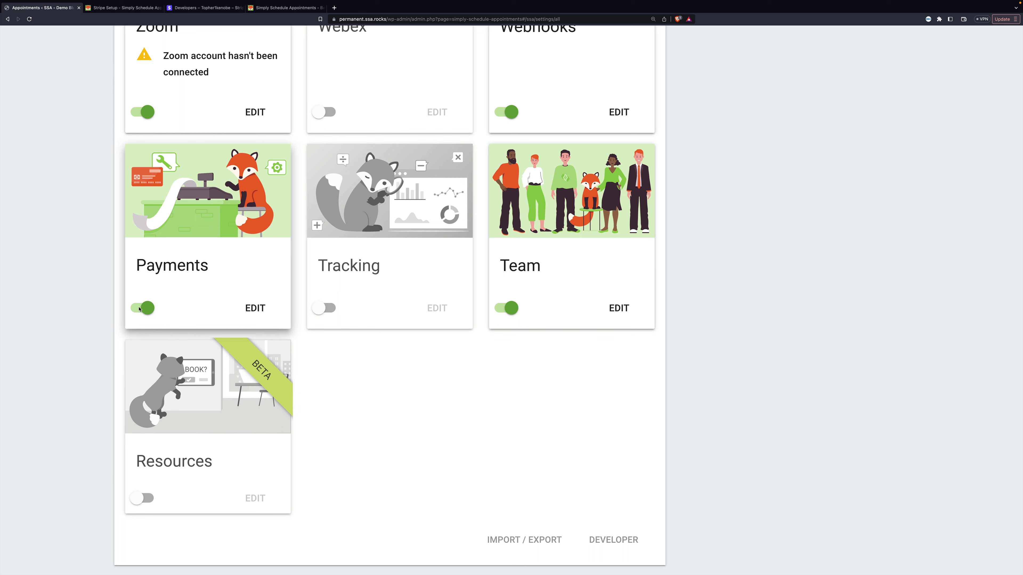
left_click(256, 308)
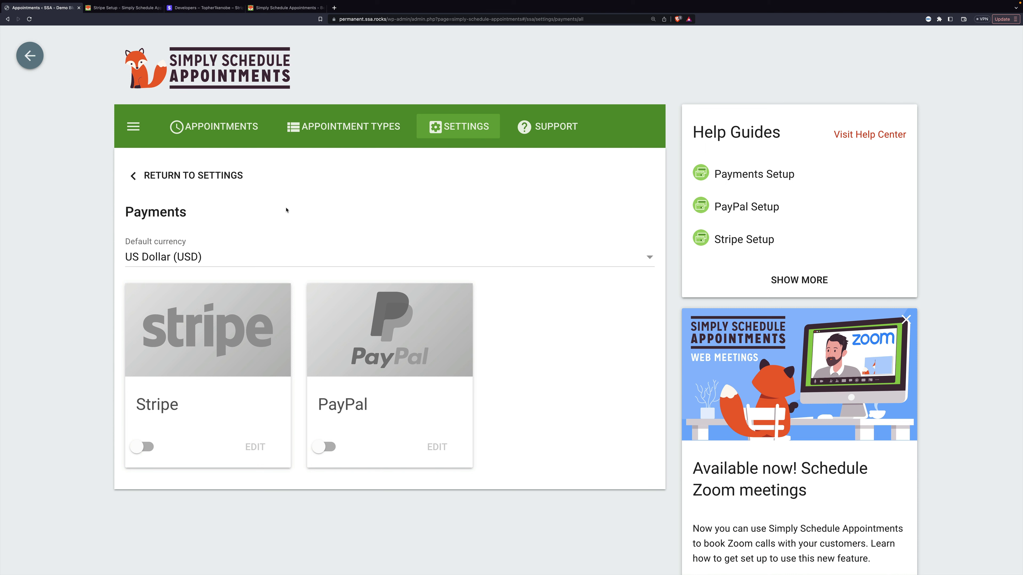
left_click(142, 446)
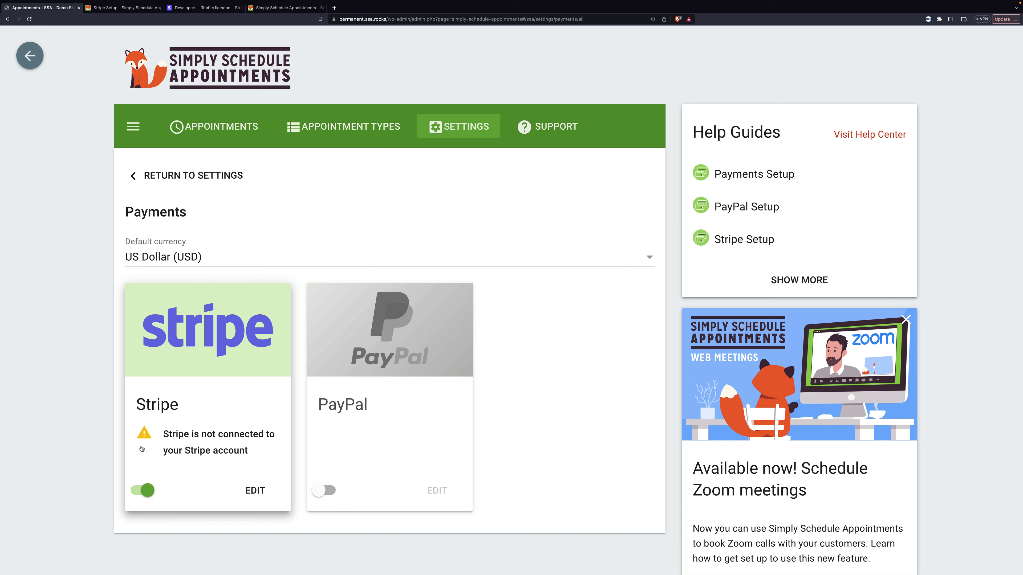
left_click(254, 490)
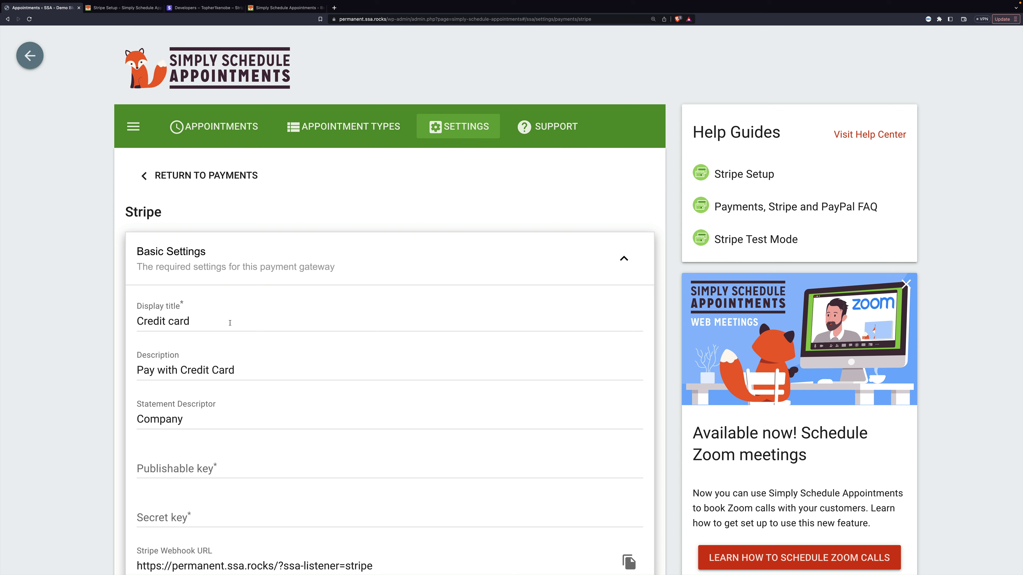
left_click(249, 370)
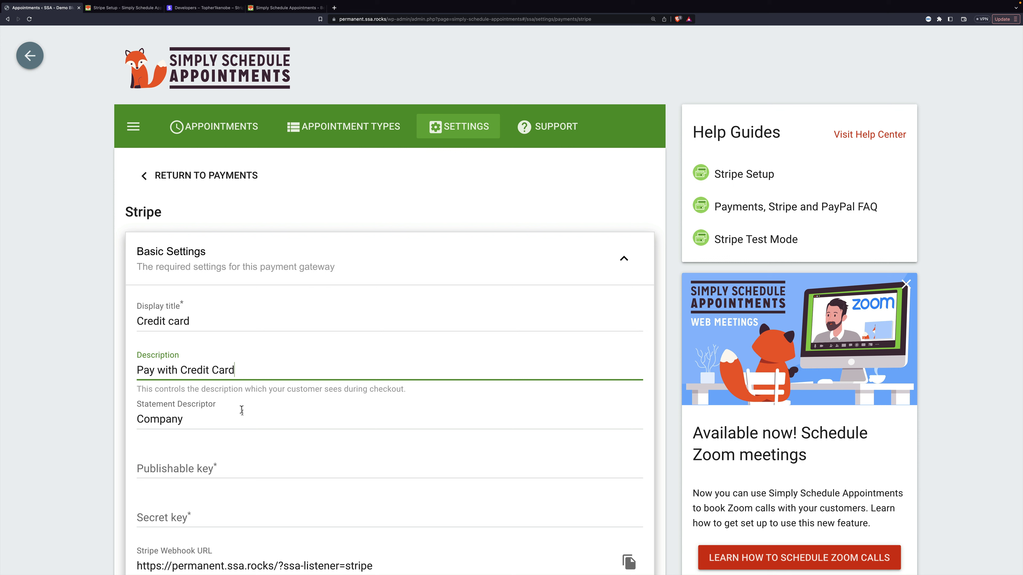
left_click(243, 420)
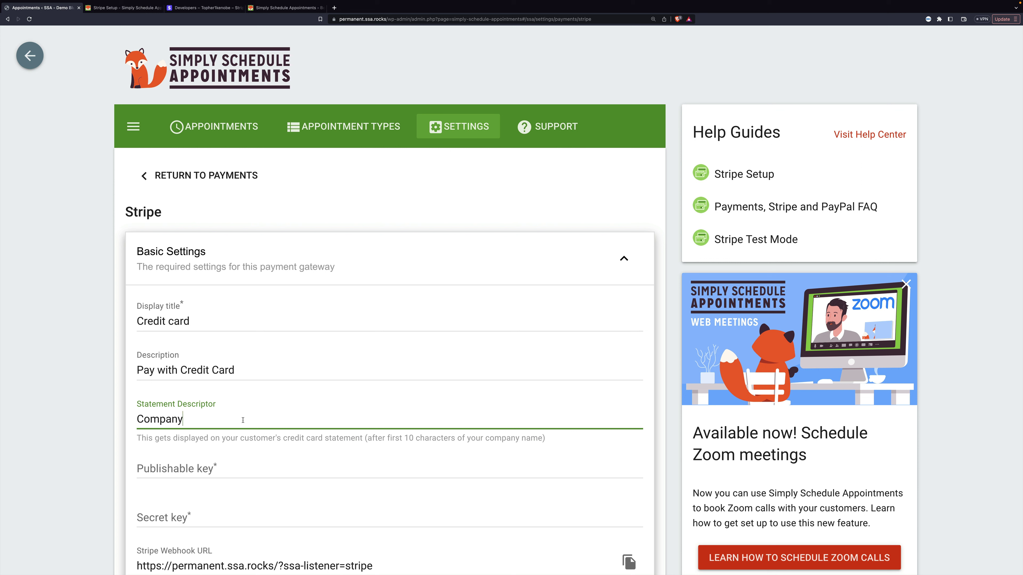
key("super+a")
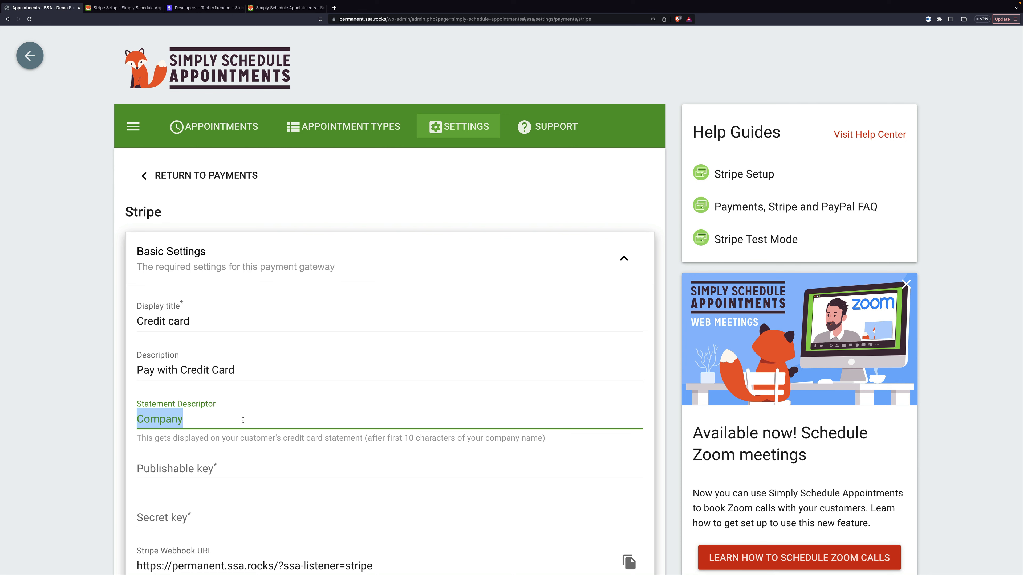
- Expand the Stripe form's Advanced Settings to reveal test mode and the test key fields
scroll(243, 420, "down", 5)
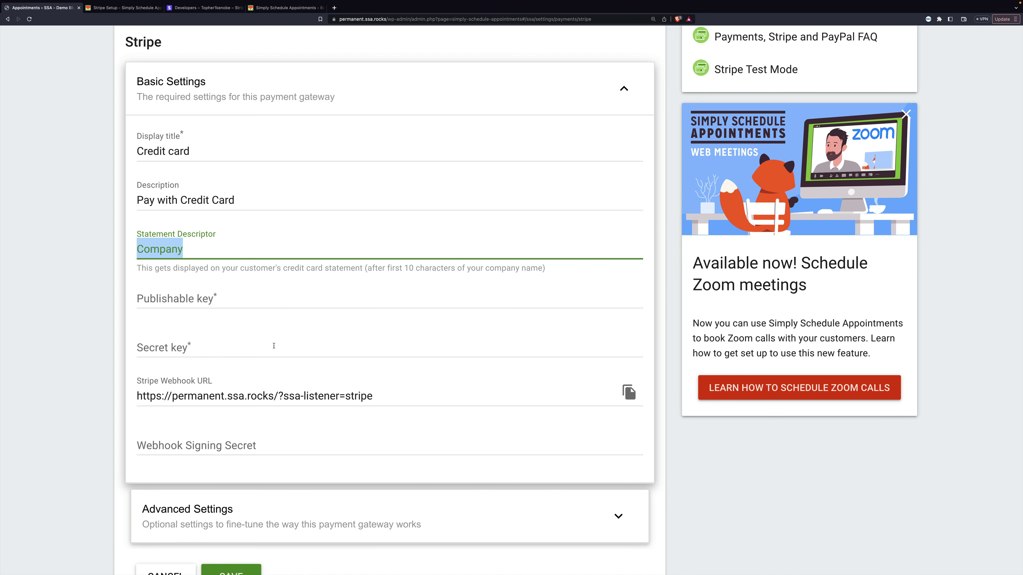
scroll(274, 345, "down", 2)
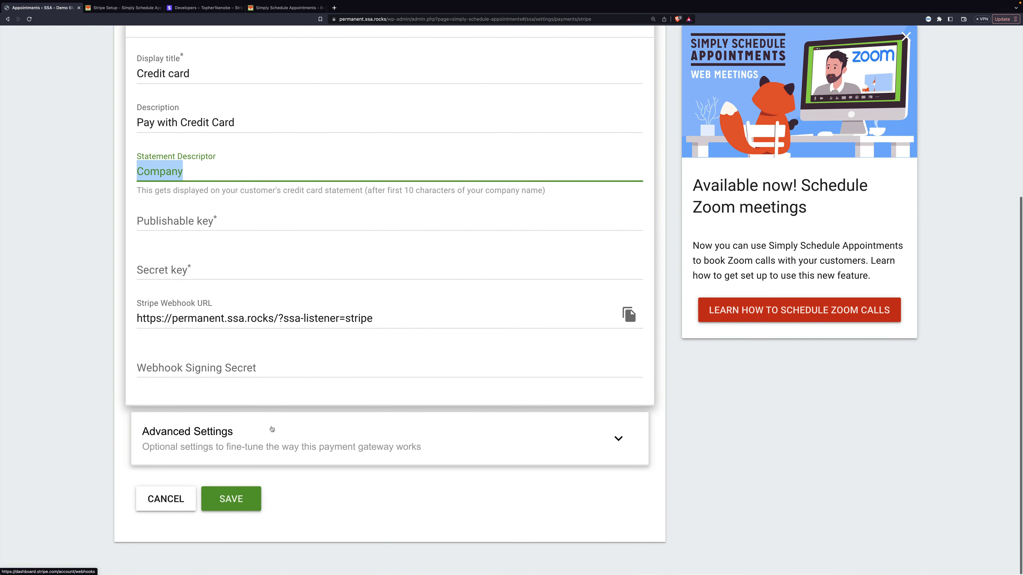
left_click(266, 438)
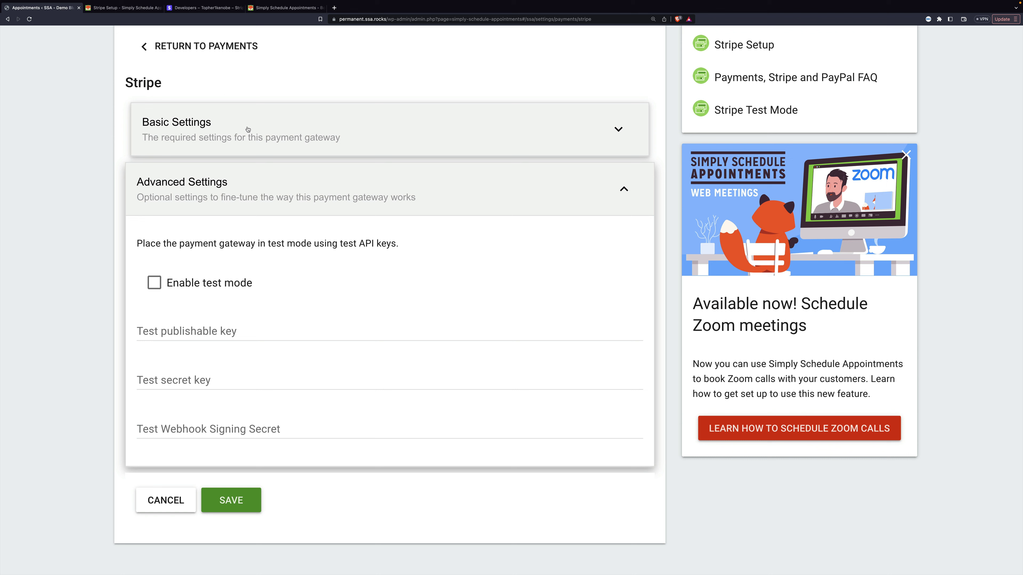
- Switch the Stripe API keys page to test data and copy the test publishable key
left_click(205, 10)
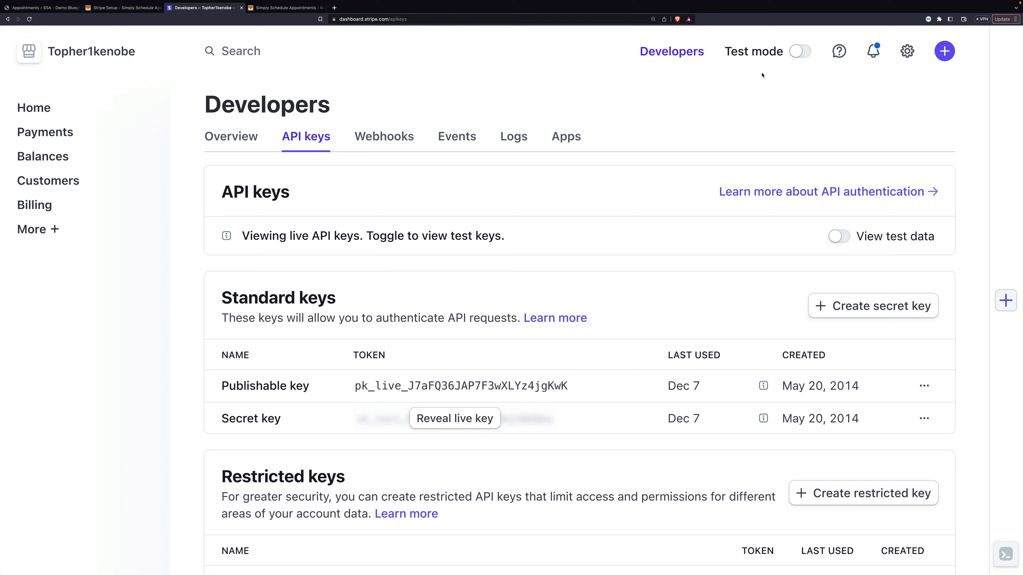
left_click(799, 51)
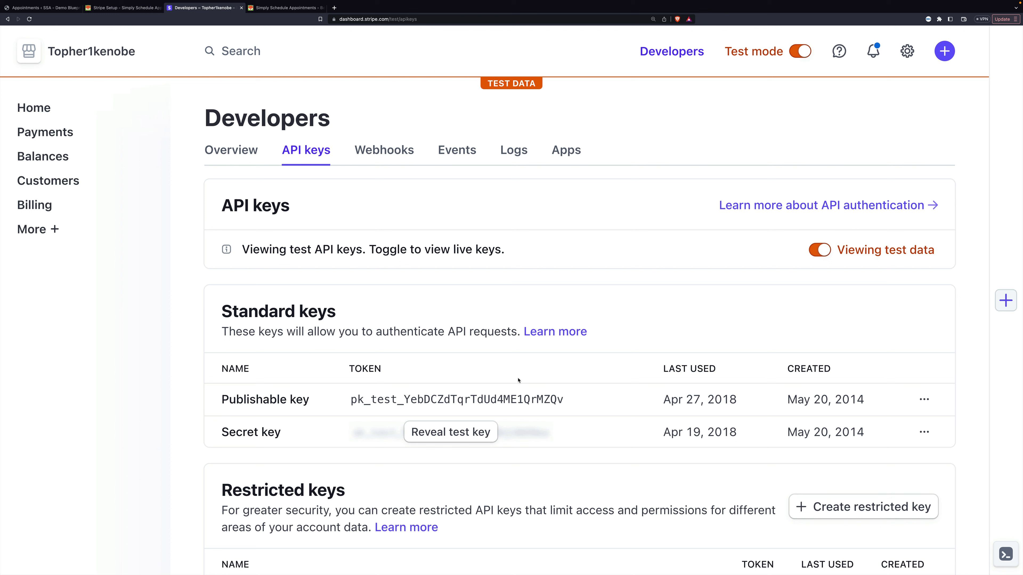
left_click(497, 401)
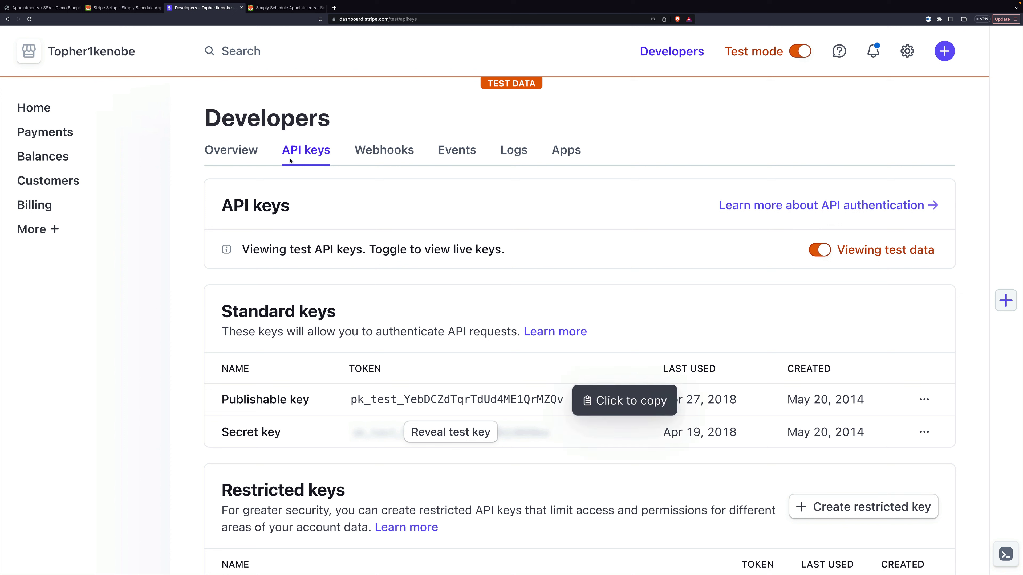
- Turn on Stripe test mode in the plugin and paste in the test publishable key
left_click(52, 11)
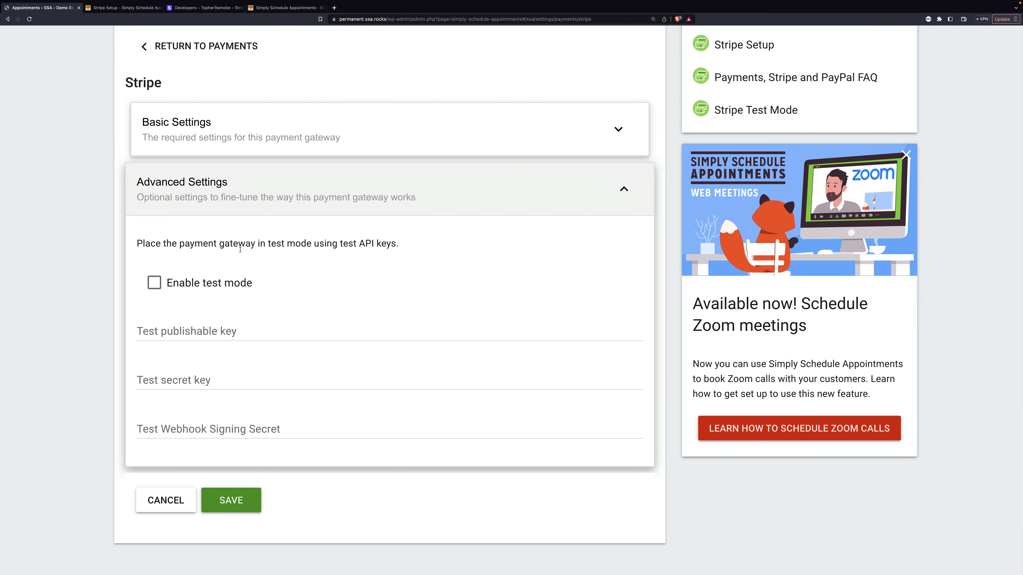
left_click(168, 288)
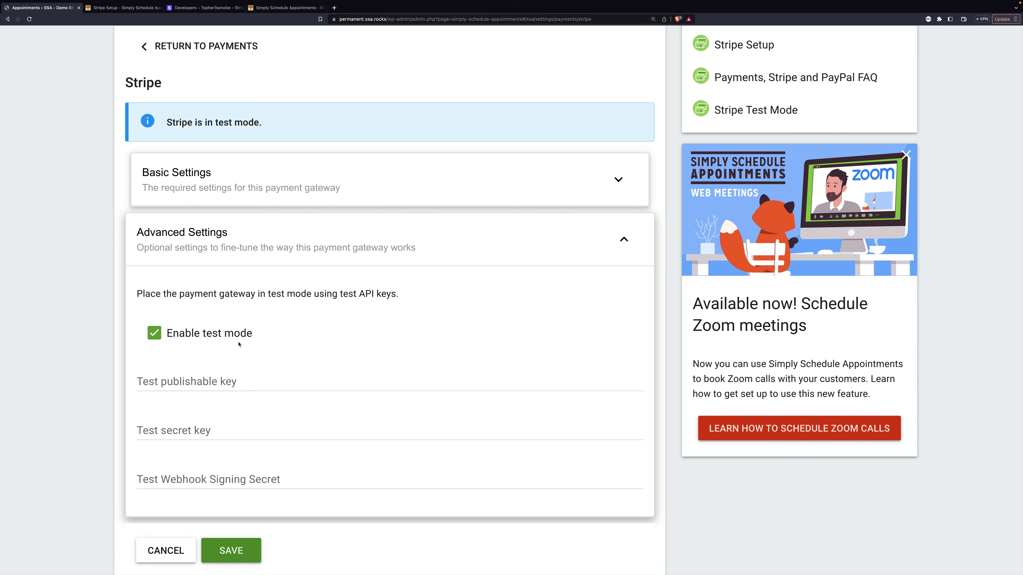
left_click(205, 381)
key("super+v")
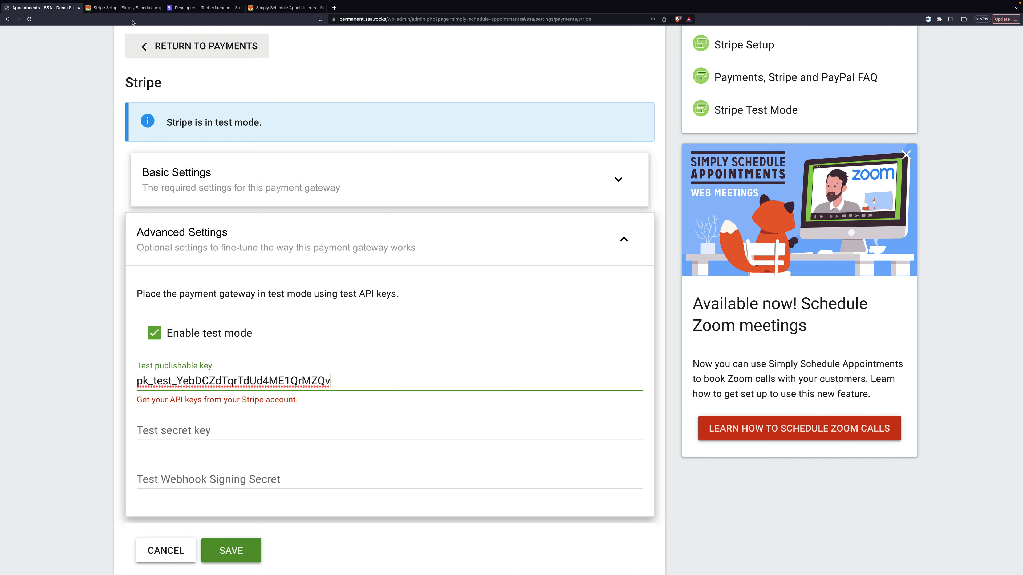
- Copy the Stripe test secret key and paste it into the Test secret key field
left_click(209, 8)
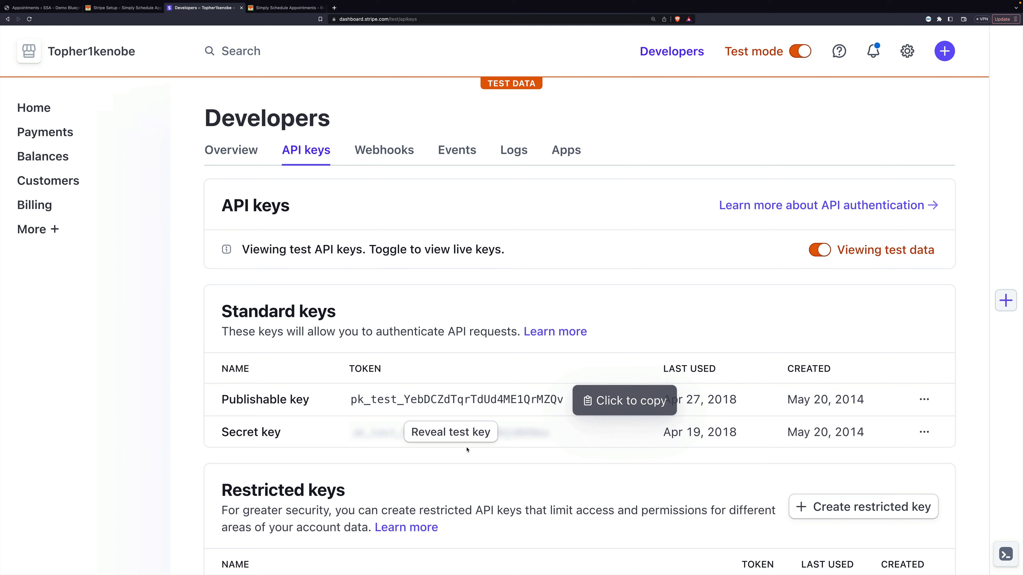
left_click(465, 434)
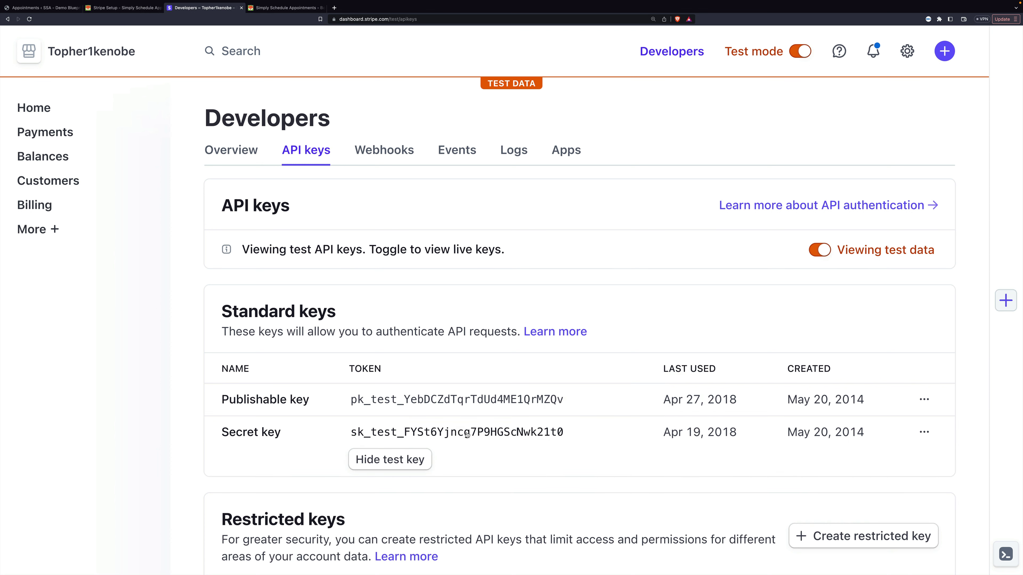
left_click(451, 436)
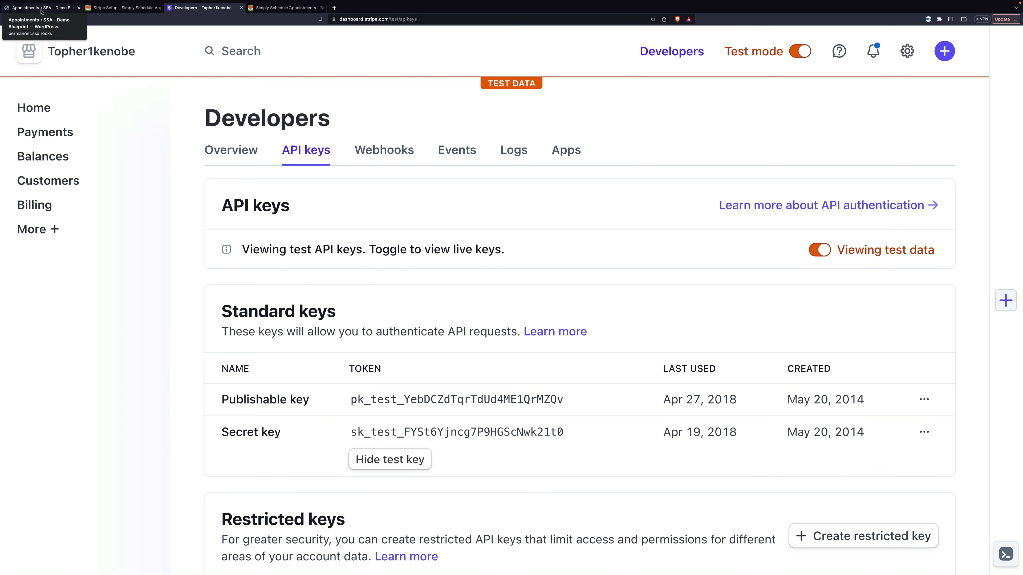
left_click(41, 8)
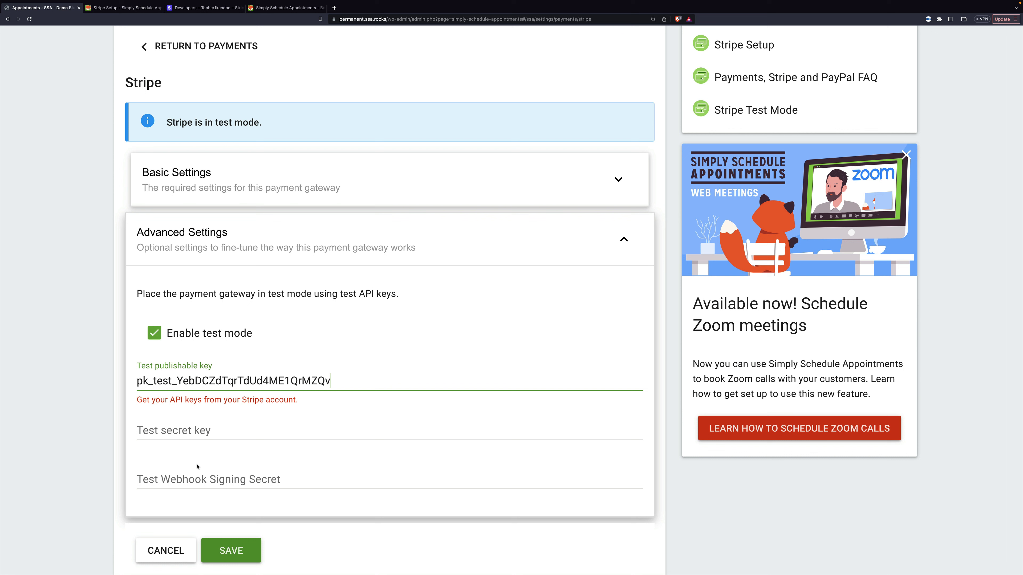
left_click(197, 435)
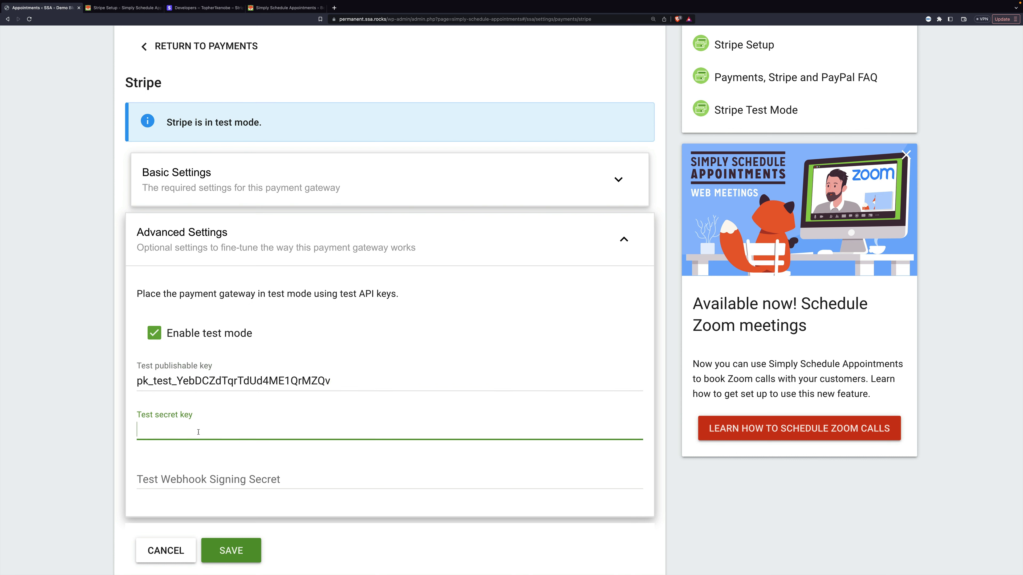
key("super+v")
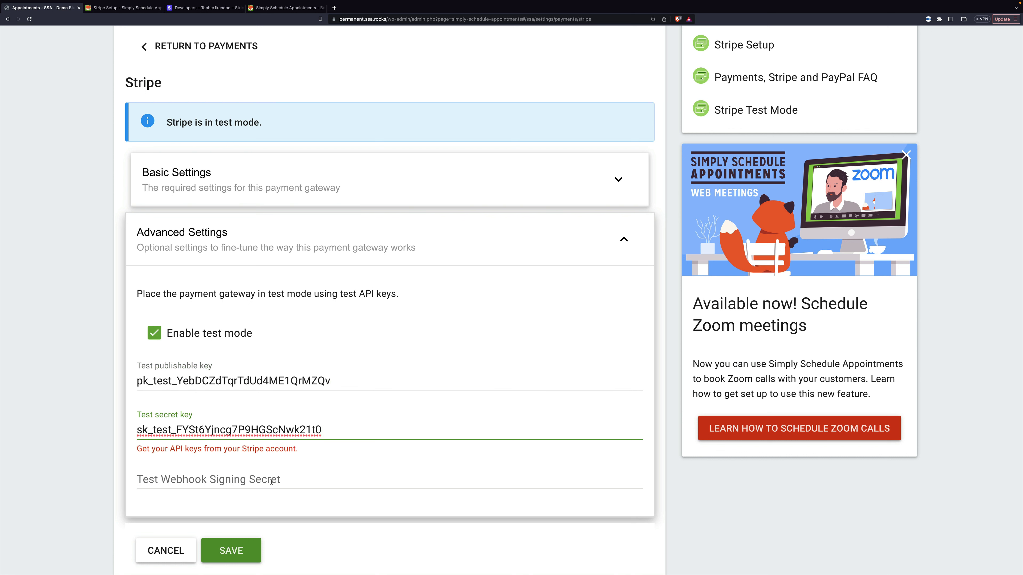
left_click(272, 482)
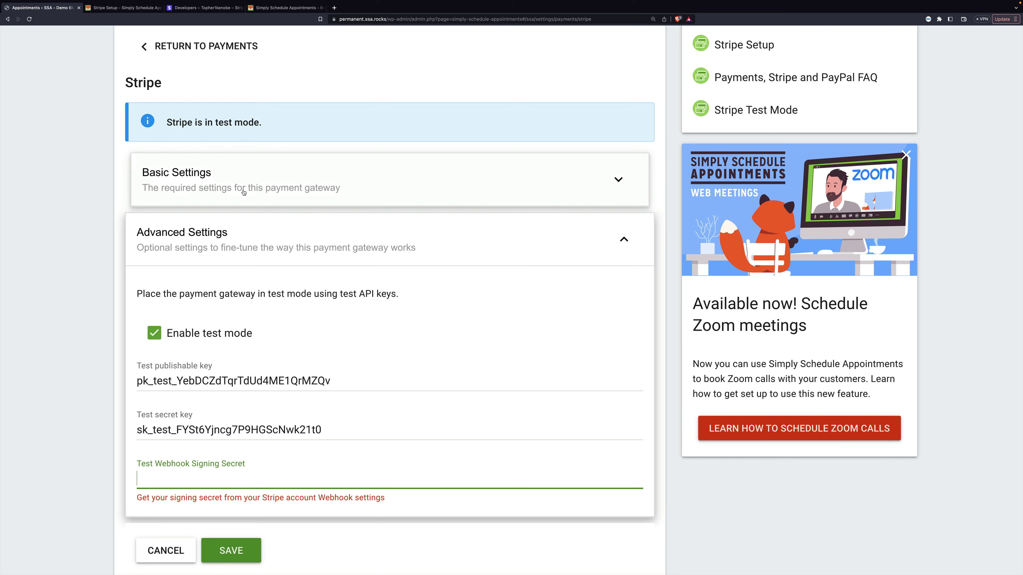
left_click(196, 8)
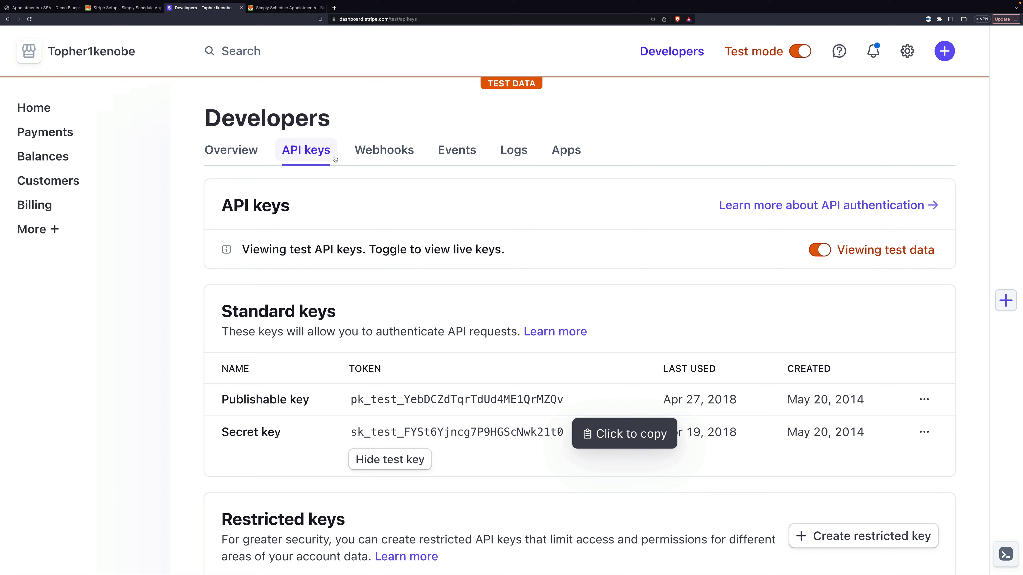
left_click(380, 151)
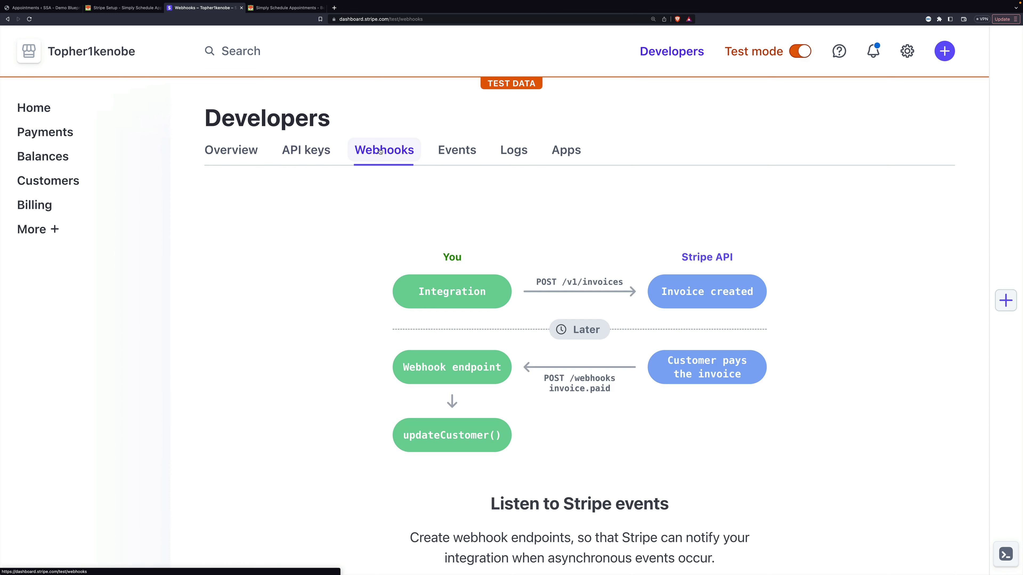
scroll(496, 247, "down", 2)
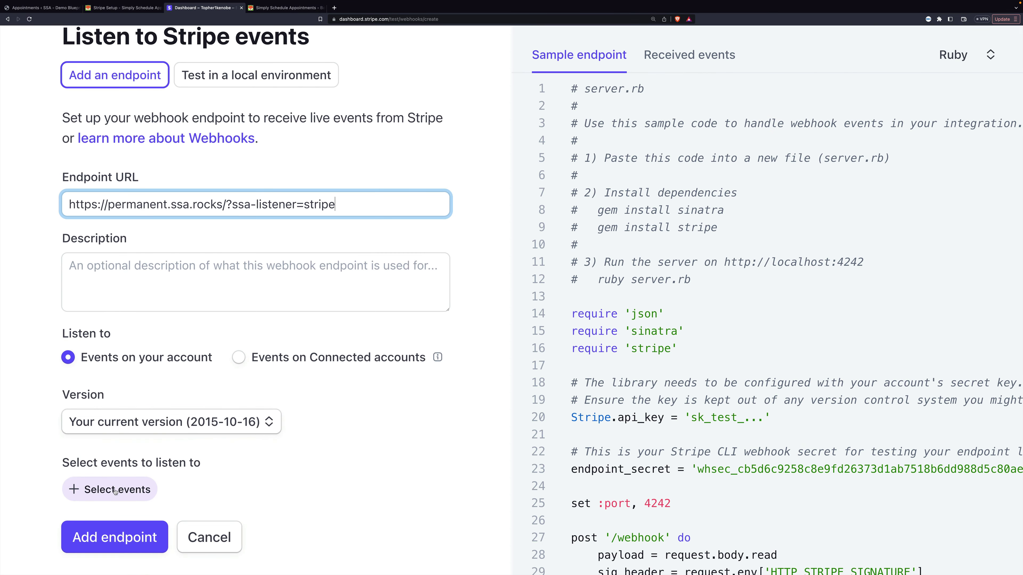
left_click(115, 490)
scroll(289, 423, "down", 5)
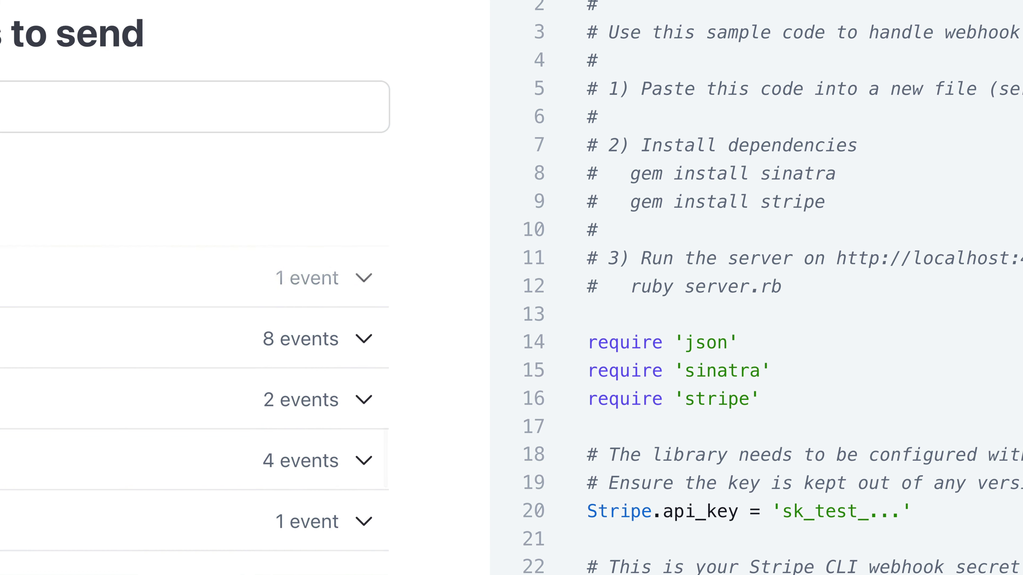
left_click(352, 345)
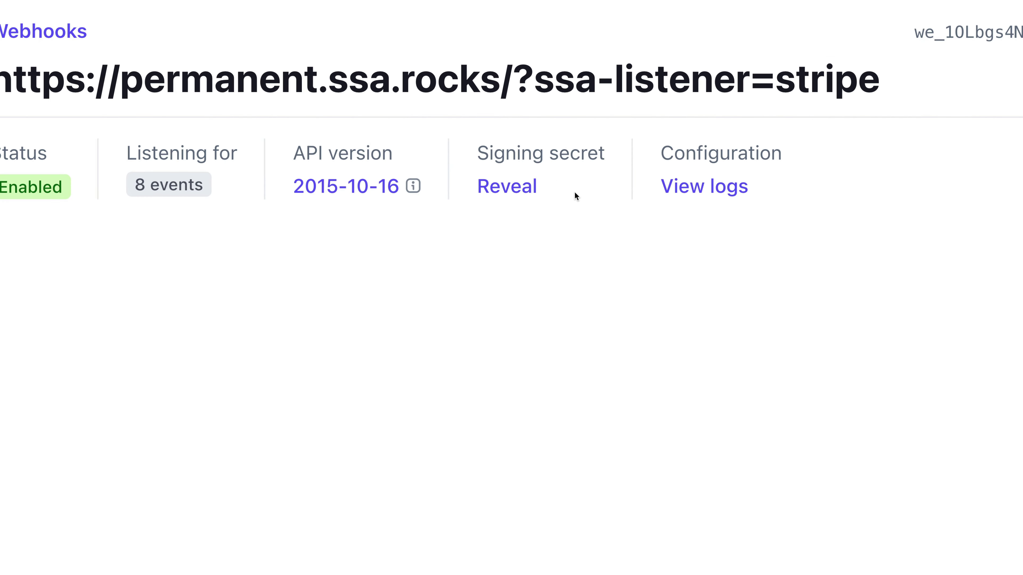
- Reveal the new webhook's signing secret and copy it
left_click(515, 194)
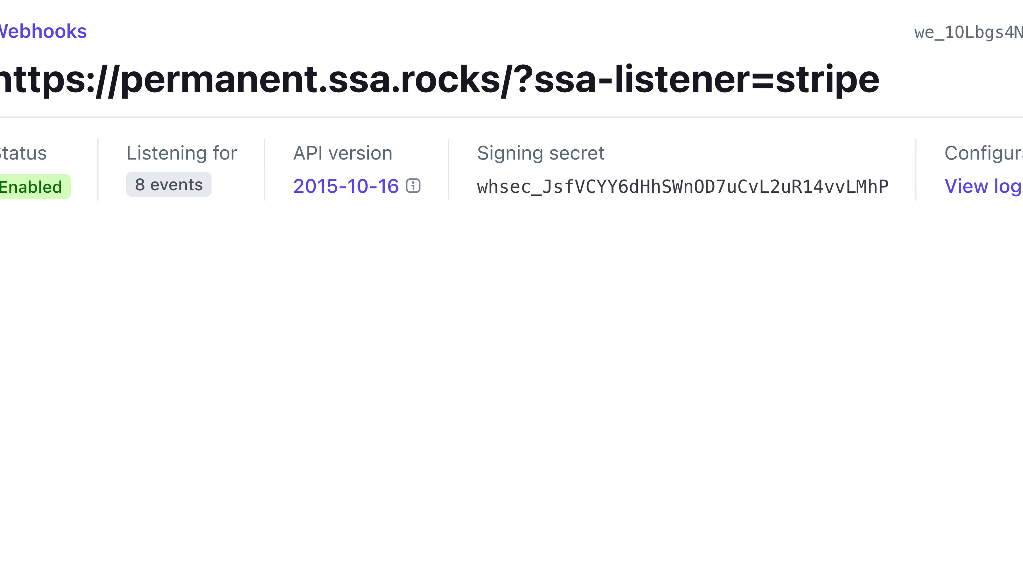
double_click(588, 188)
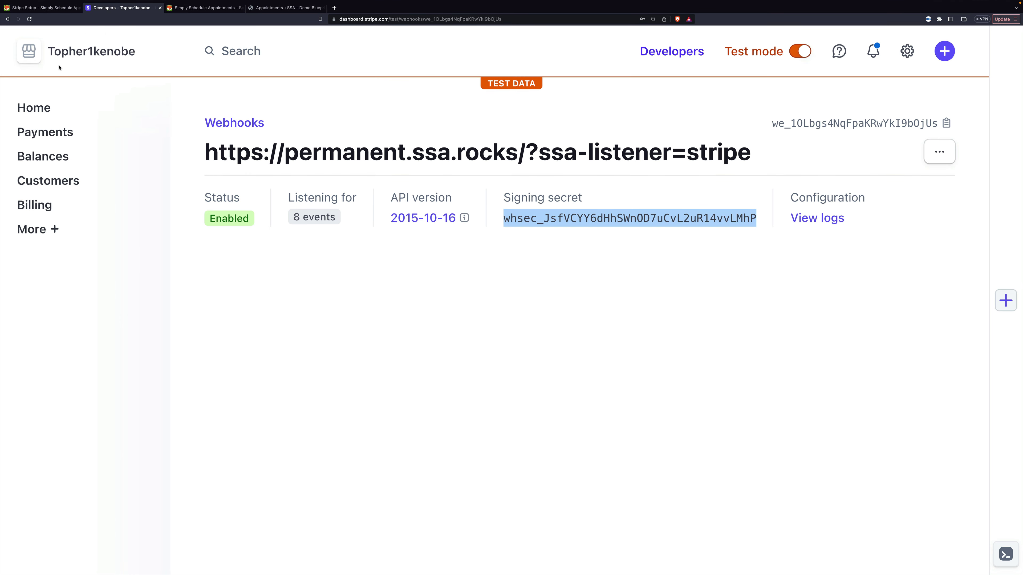
left_click(281, 9)
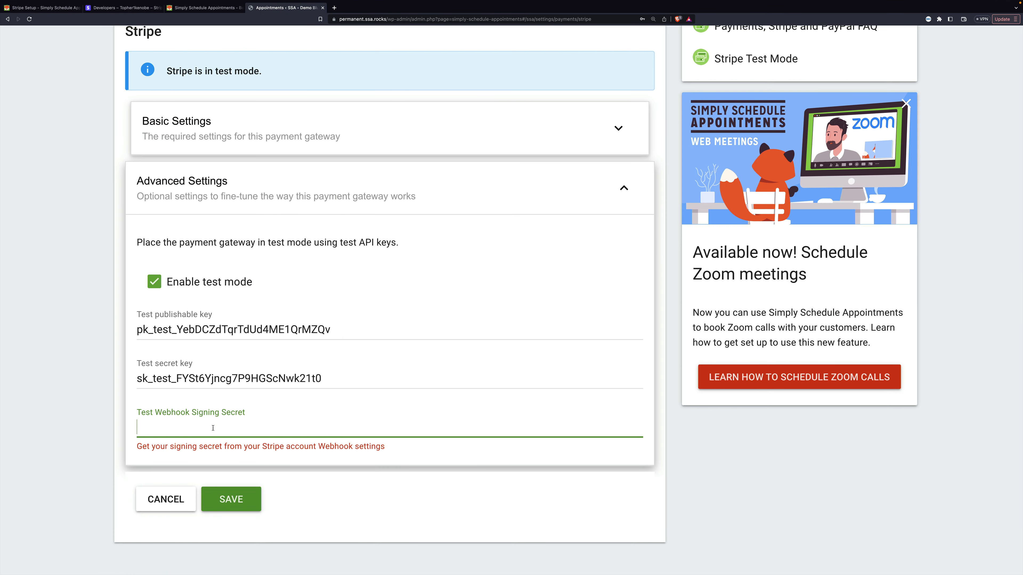
- Paste the webhook signing secret, save the Stripe settings, and reopen them to verify advanced settings
key("ctrl+v")
left_click(231, 499)
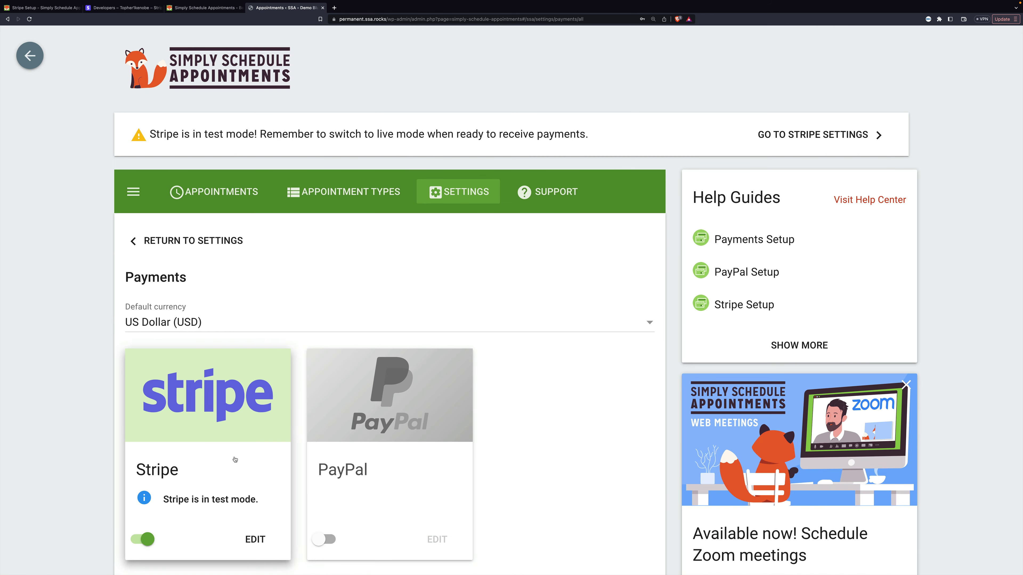
left_click(238, 481)
scroll(258, 339, "down", 9)
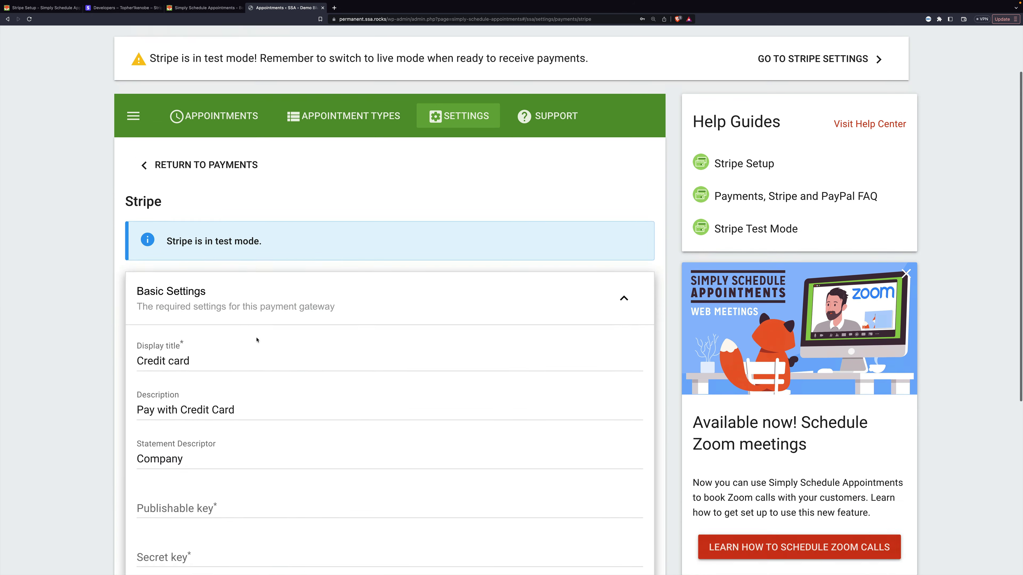
left_click(243, 439)
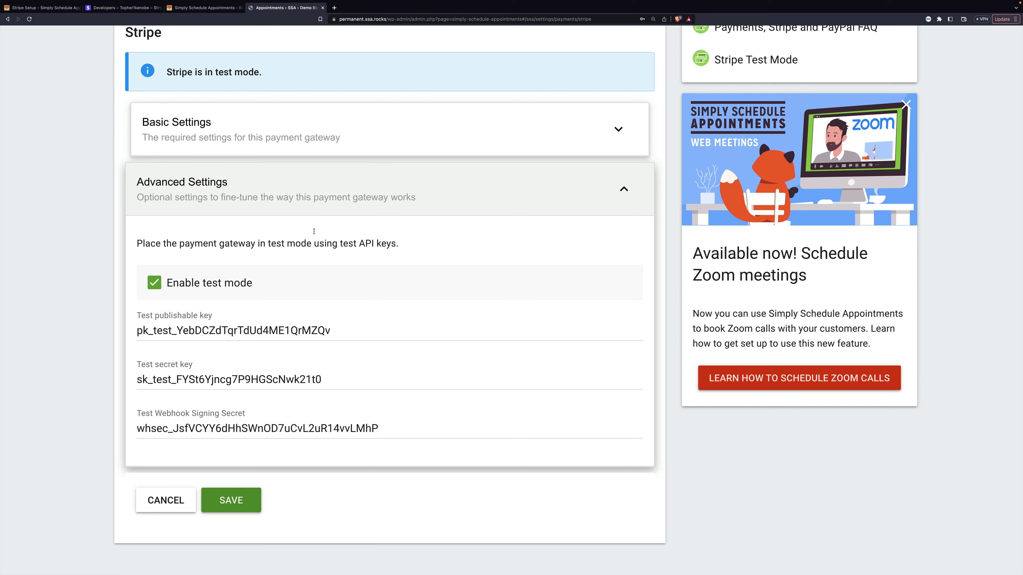
left_click(267, 189)
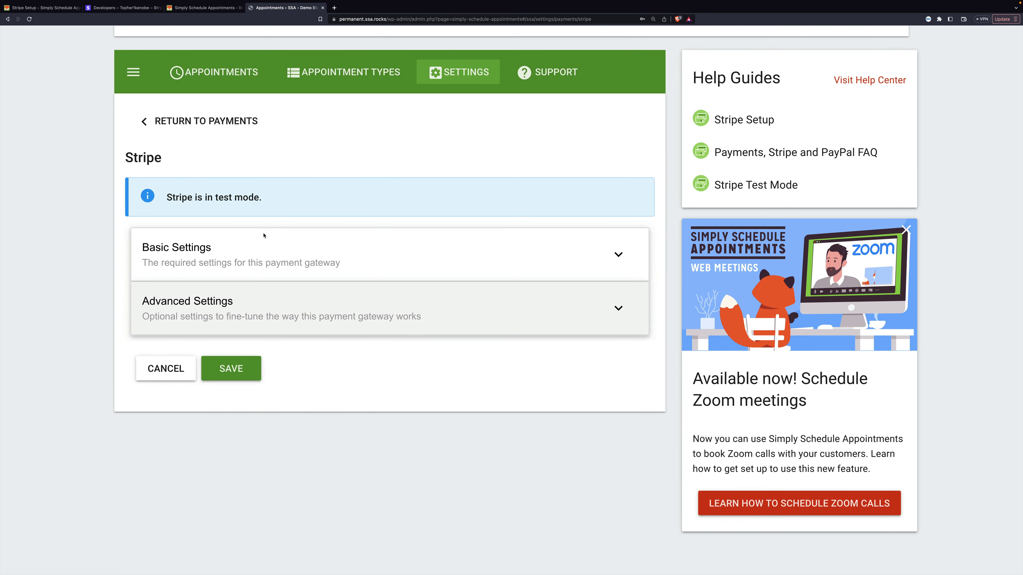
left_click(254, 255)
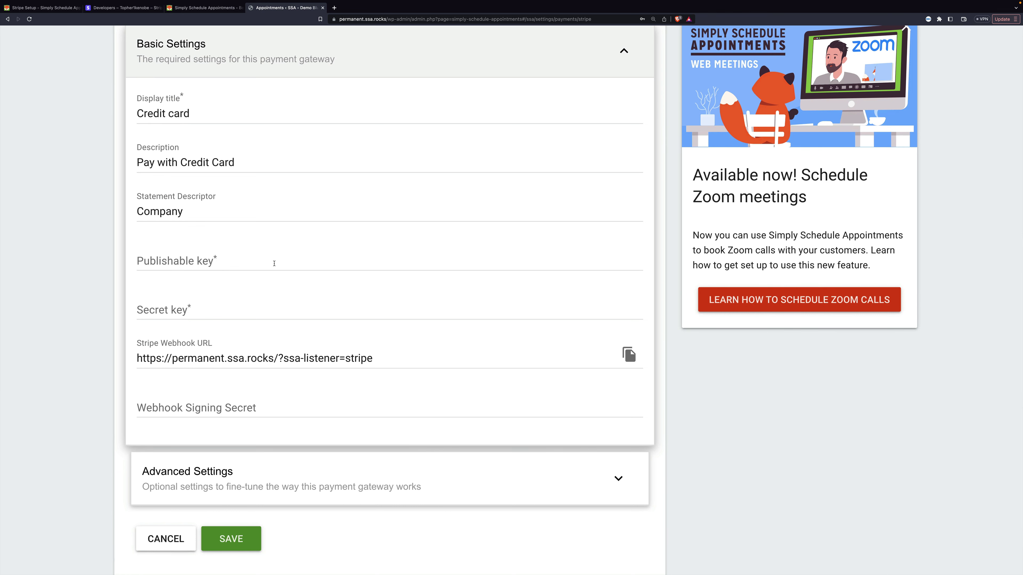
scroll(274, 263, "up", 8)
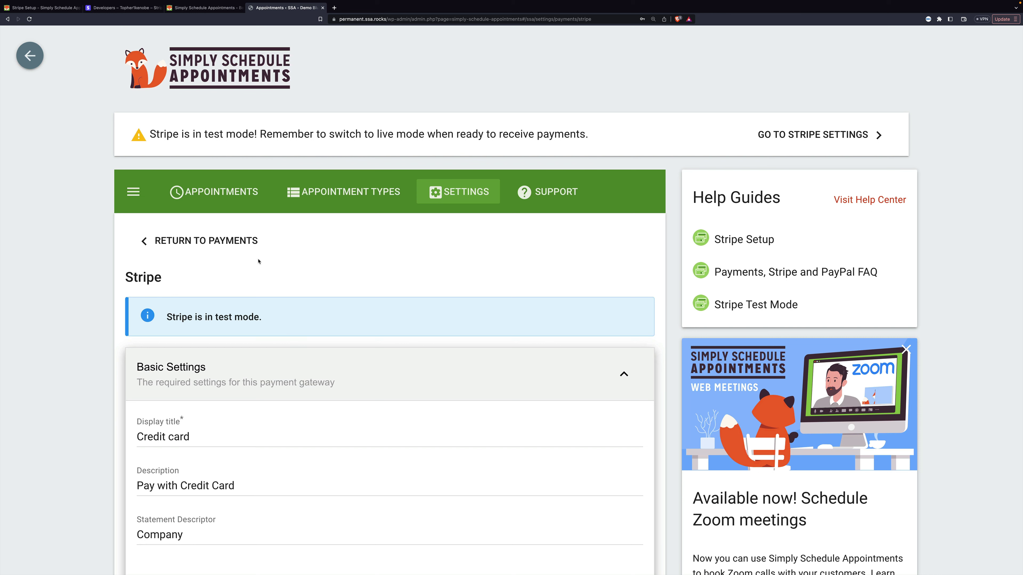
- Open the Consultation Phone Call appointment type and expand its Payments section
left_click(343, 193)
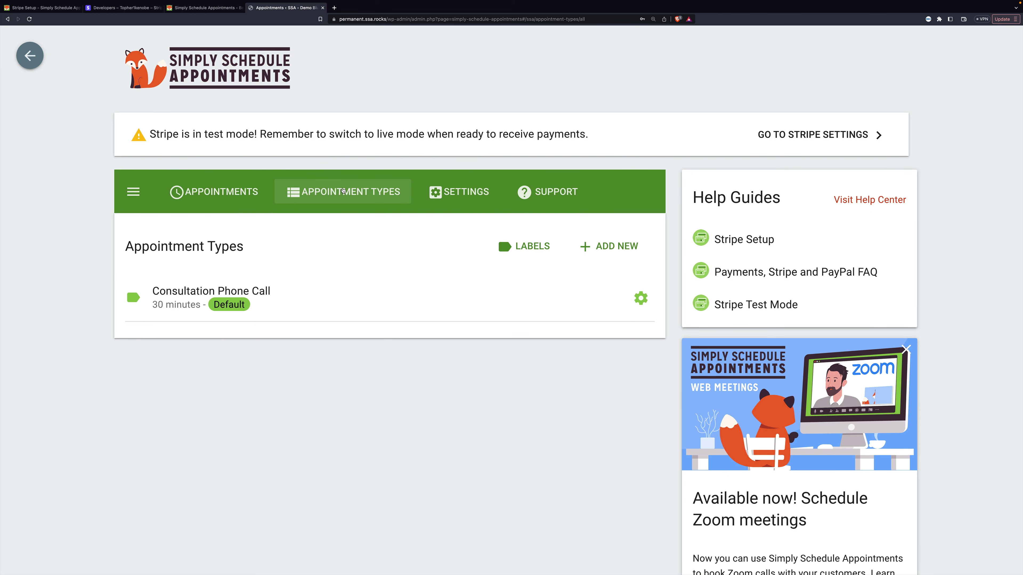
left_click(194, 292)
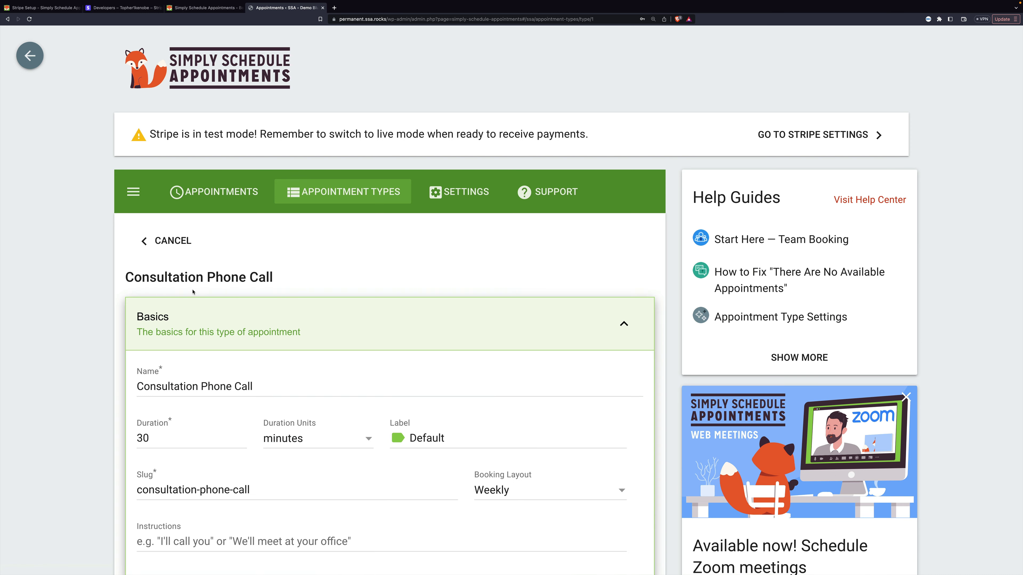
scroll(288, 414, "down", 15)
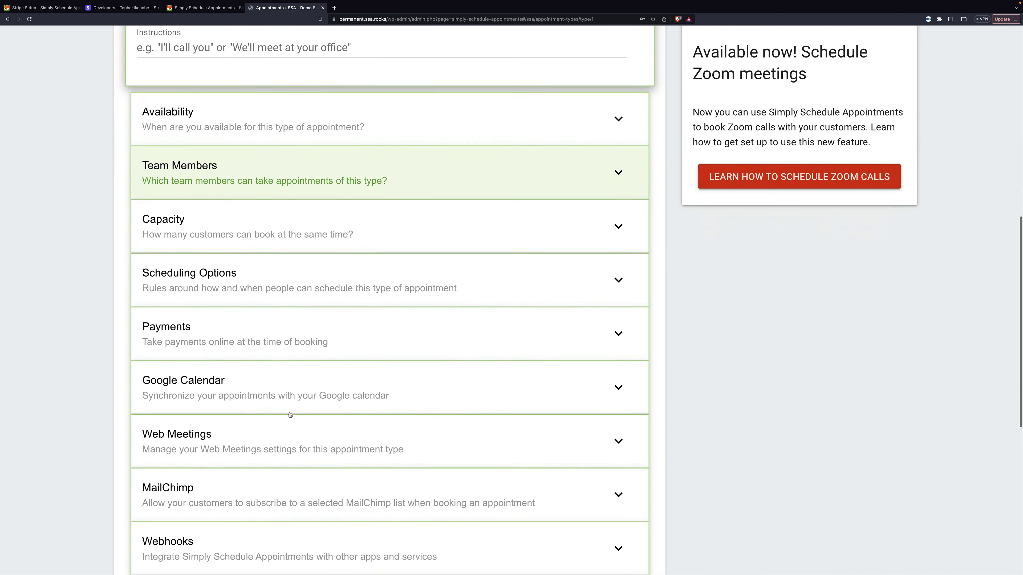
left_click(253, 289)
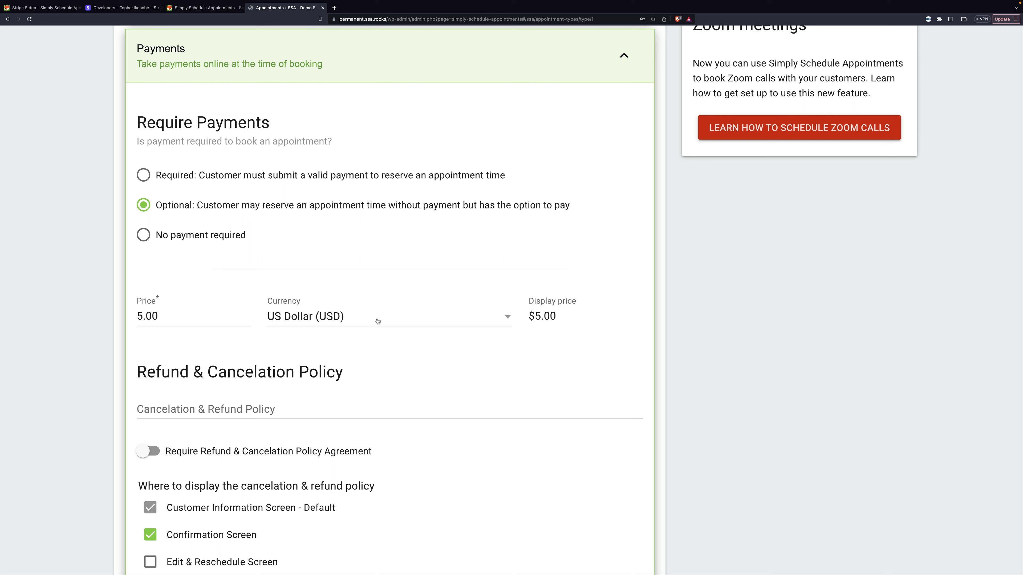
- Replace the Consultation Phone Call price with 5.00, keeping US Dollar as the currency
left_click(398, 316)
scroll(412, 385, "down", 2)
scroll(413, 385, "down", 1)
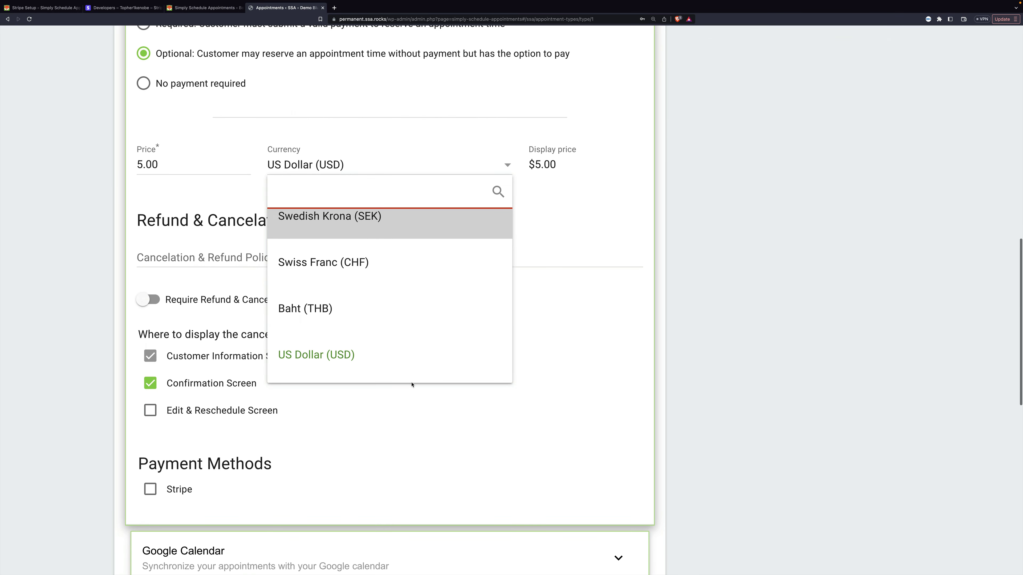
scroll(388, 298, "up", 5)
scroll(388, 298, "up", 10)
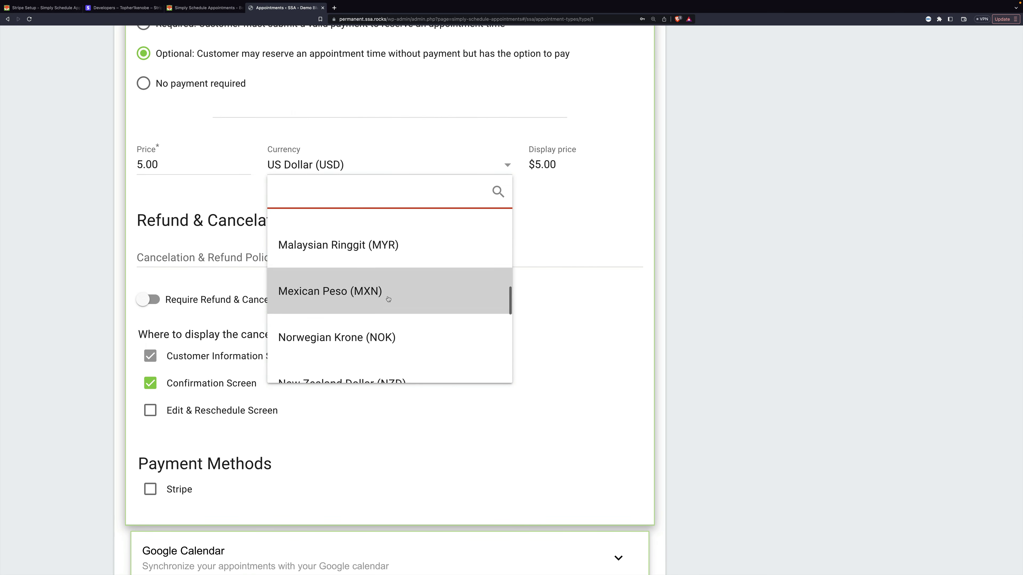
left_click(221, 162)
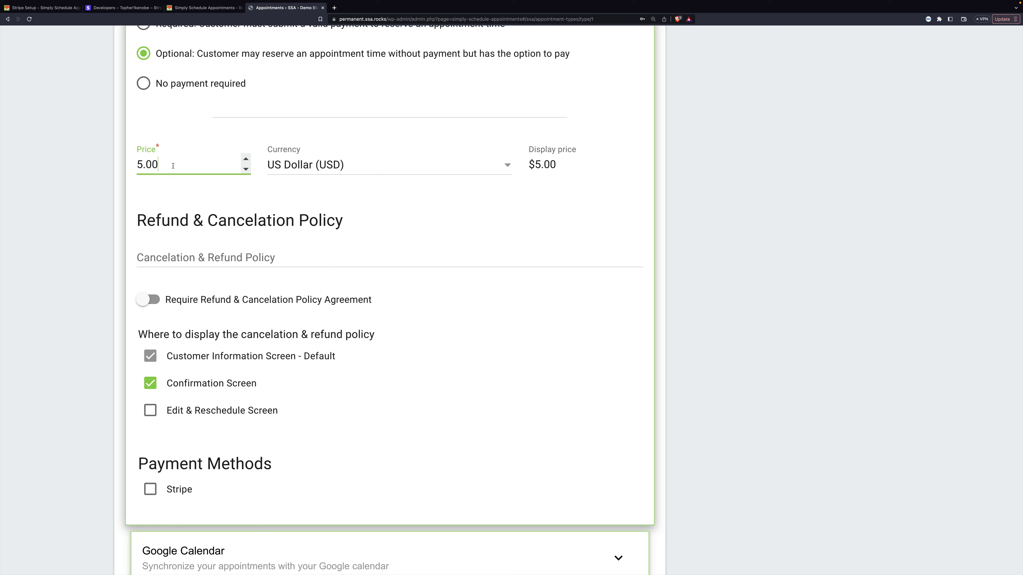
key("super+a")
key("BackSpace")
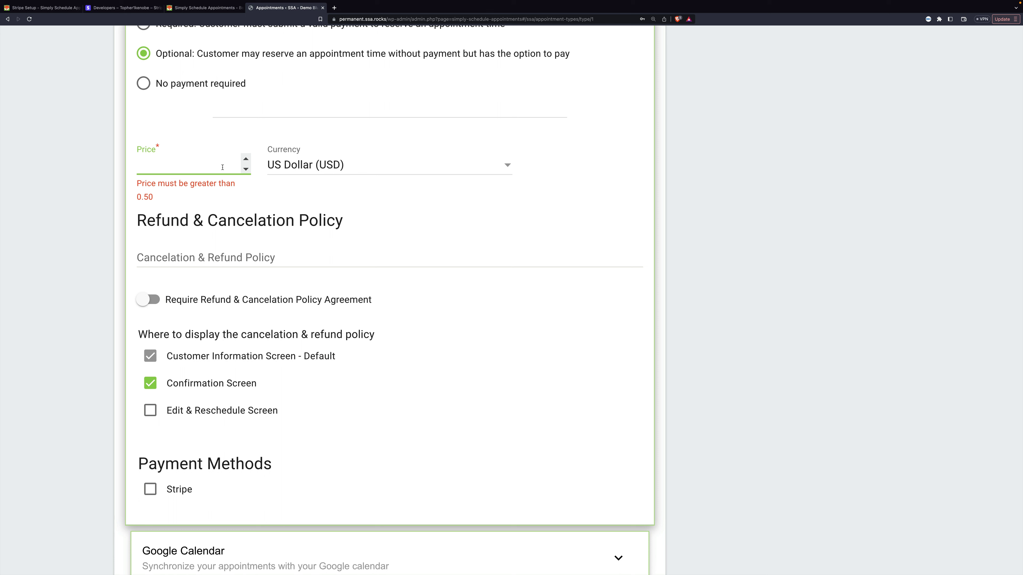
left_click(317, 165)
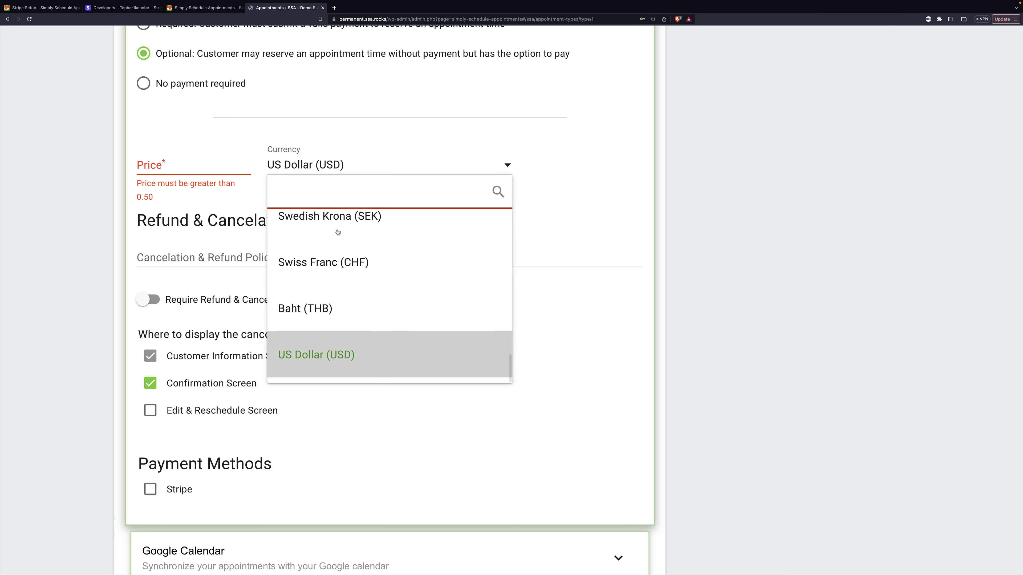
left_click(167, 168)
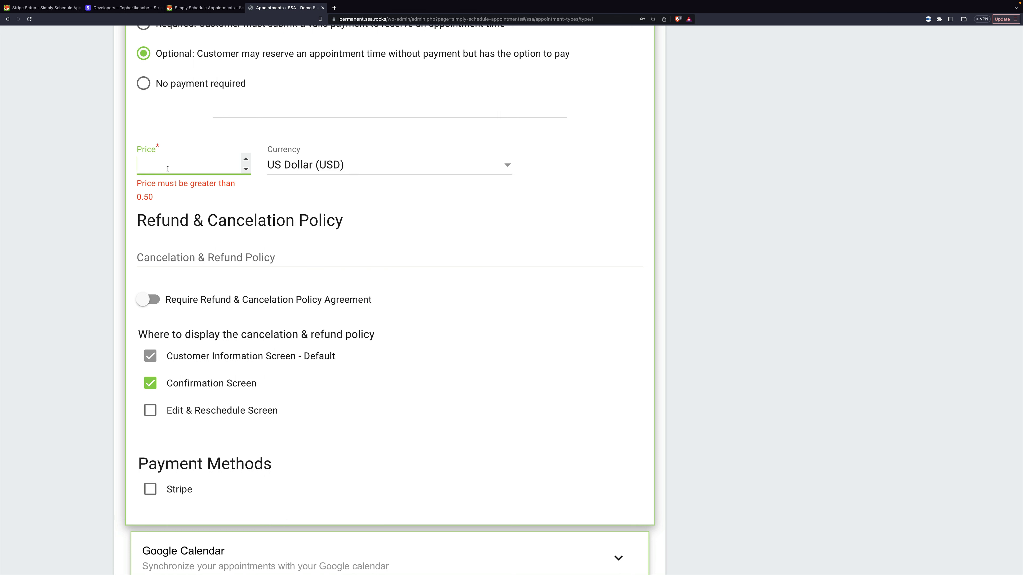
type("5.00")
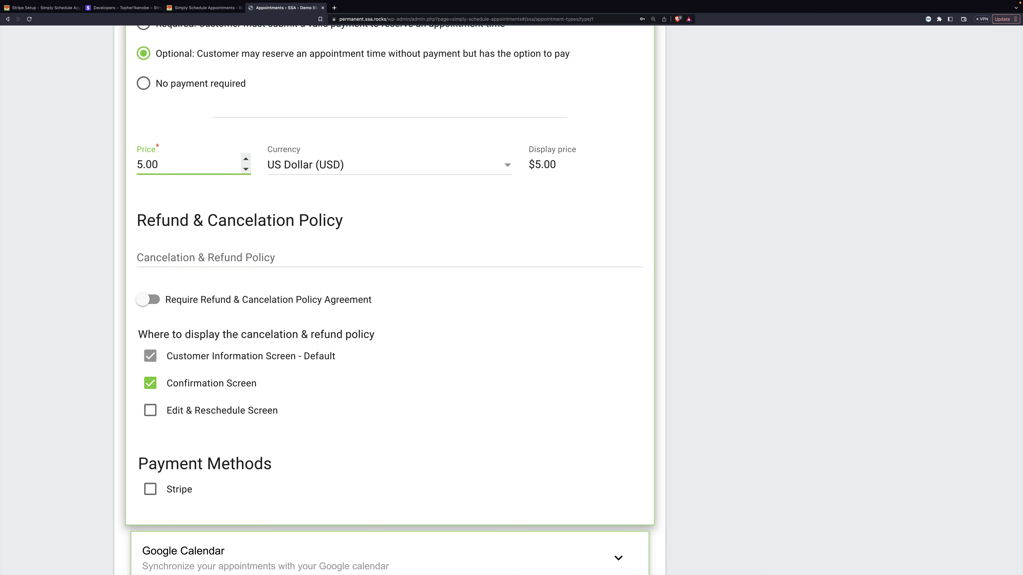
- Tick Stripe as the Consultation Phone Call payment method and save the appointment type
left_click(205, 195)
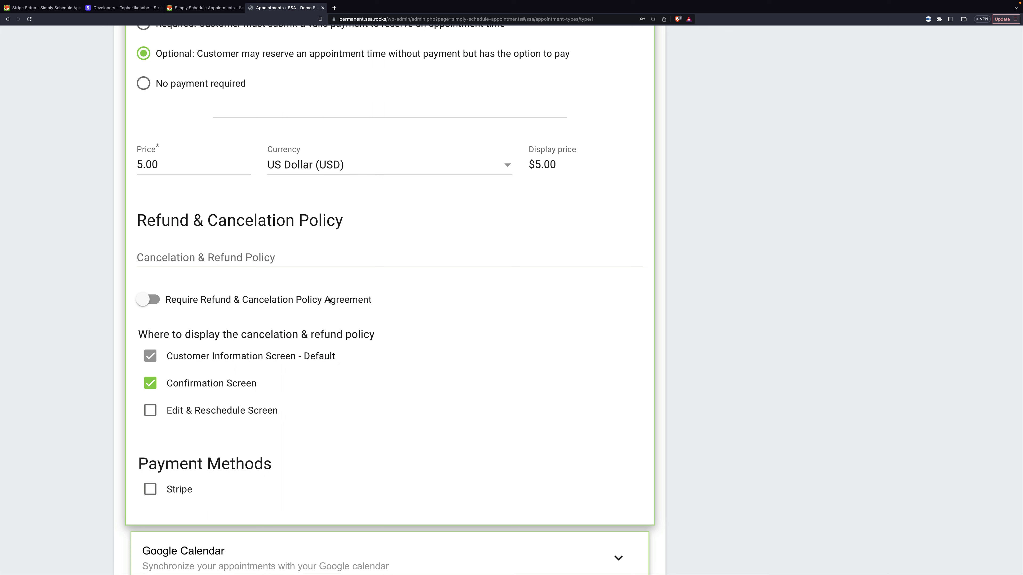
scroll(329, 300, "down", 3)
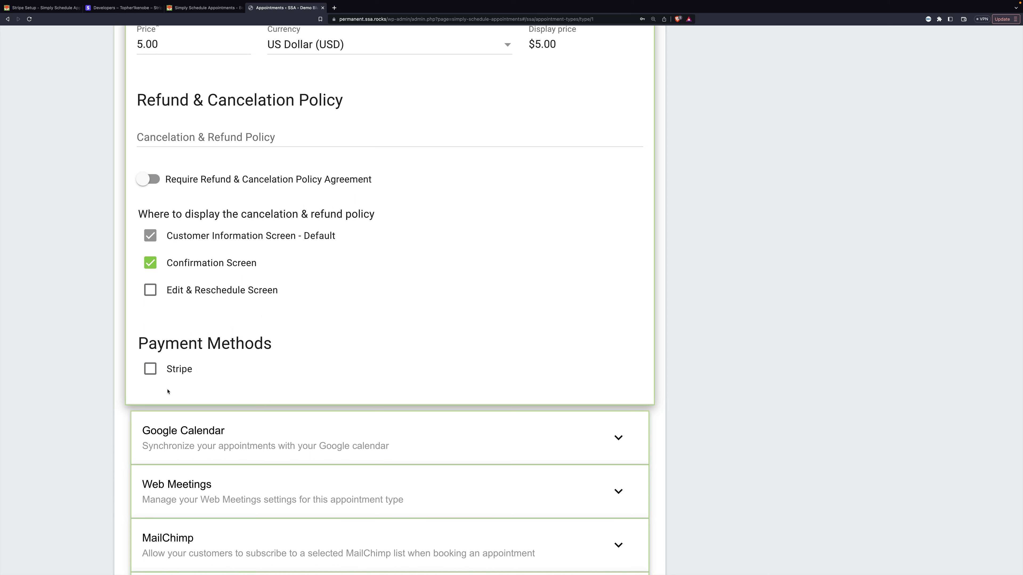
left_click(150, 370)
scroll(352, 313, "down", 10)
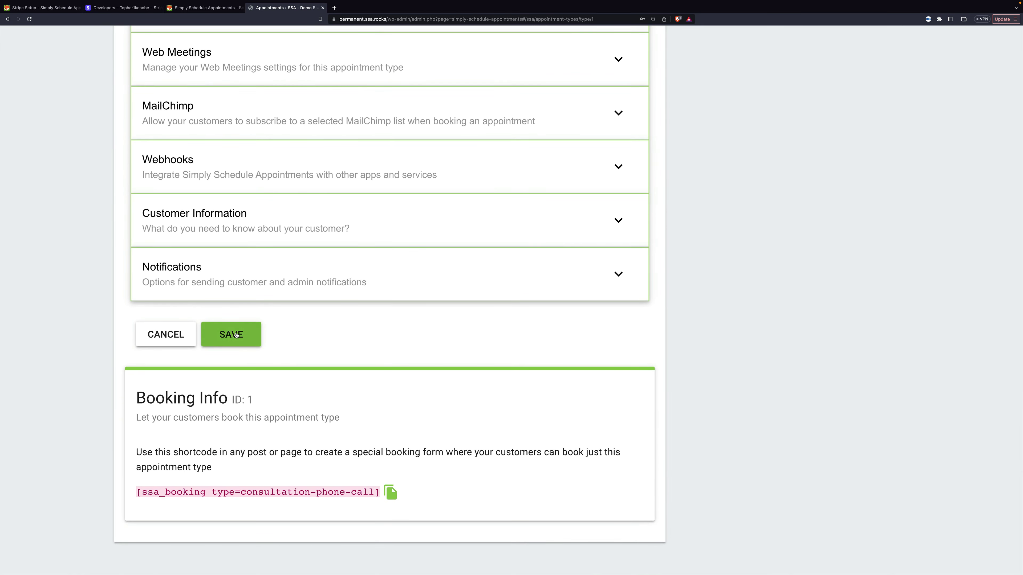
left_click(236, 335)
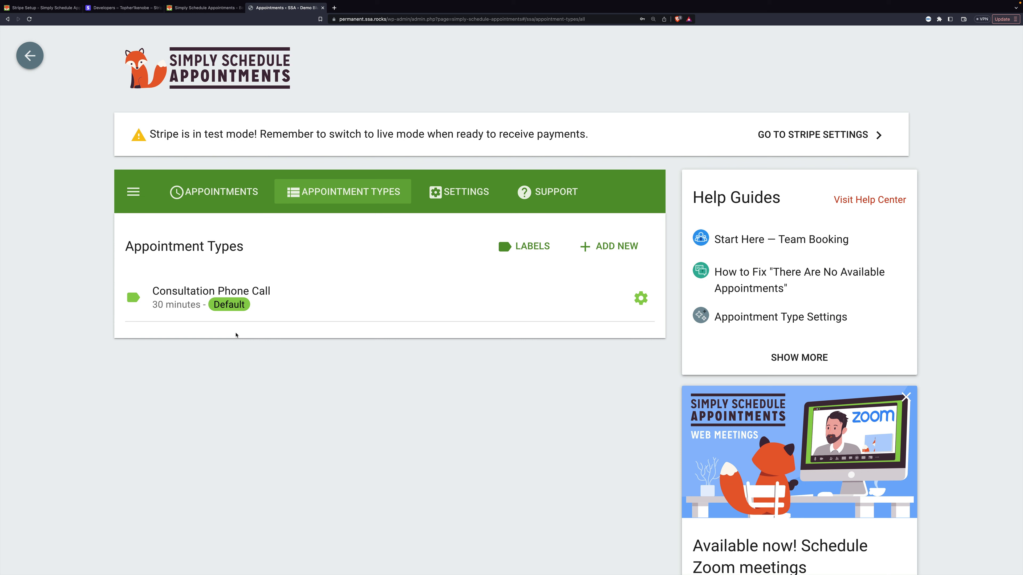
- Start a new booking and pick Thursday, December 14 at 12:00 PM
left_click(226, 191)
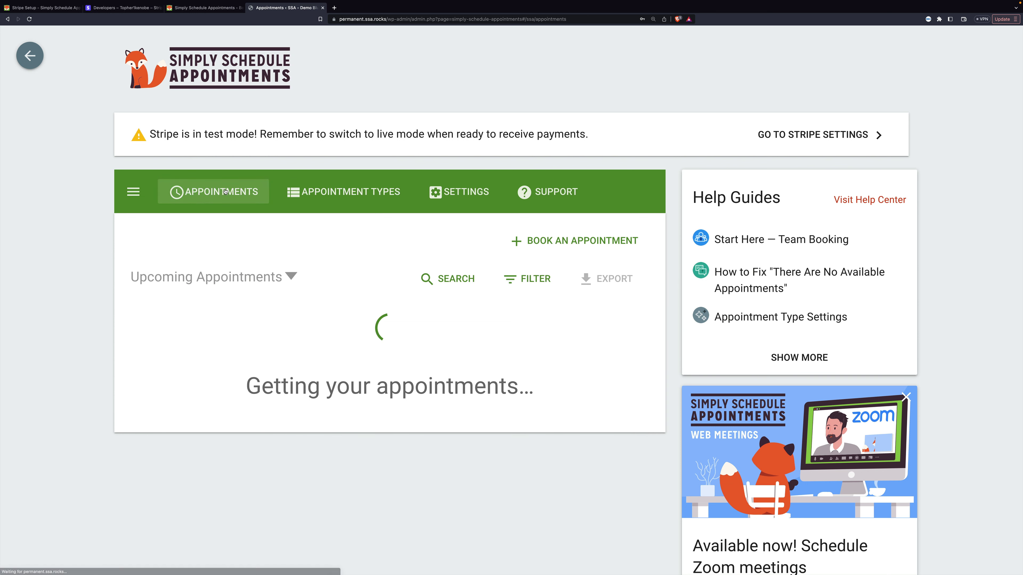
left_click(580, 240)
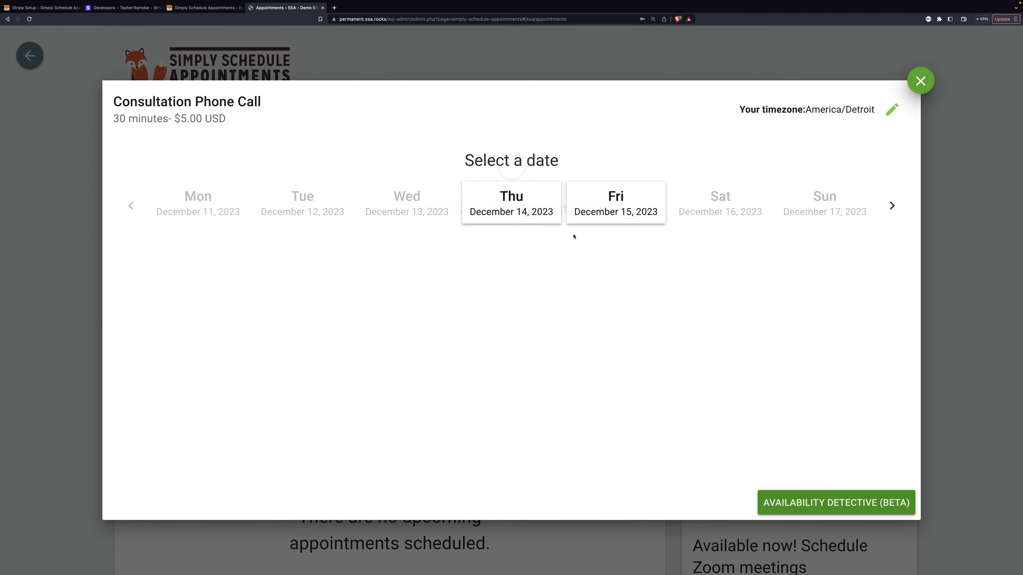
left_click(479, 201)
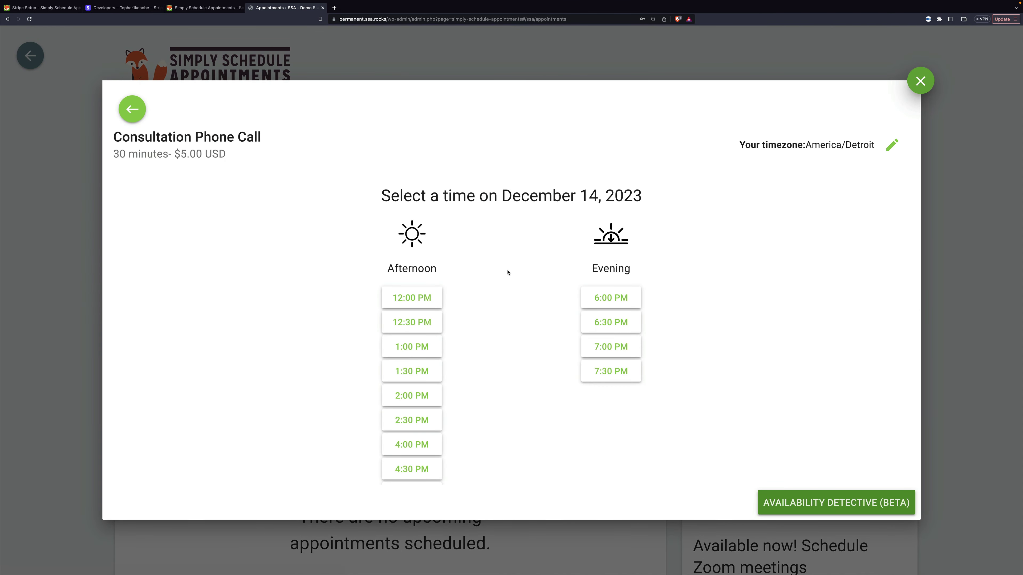
left_click(432, 299)
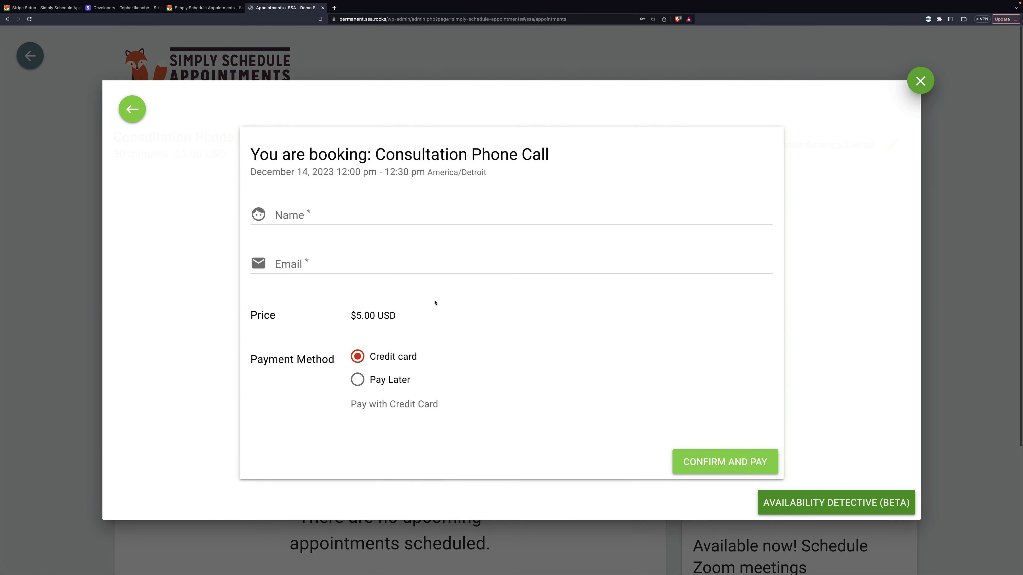
- Autofill the customer's name and e-mail, then confirm the booking to reach payment
left_click(354, 221)
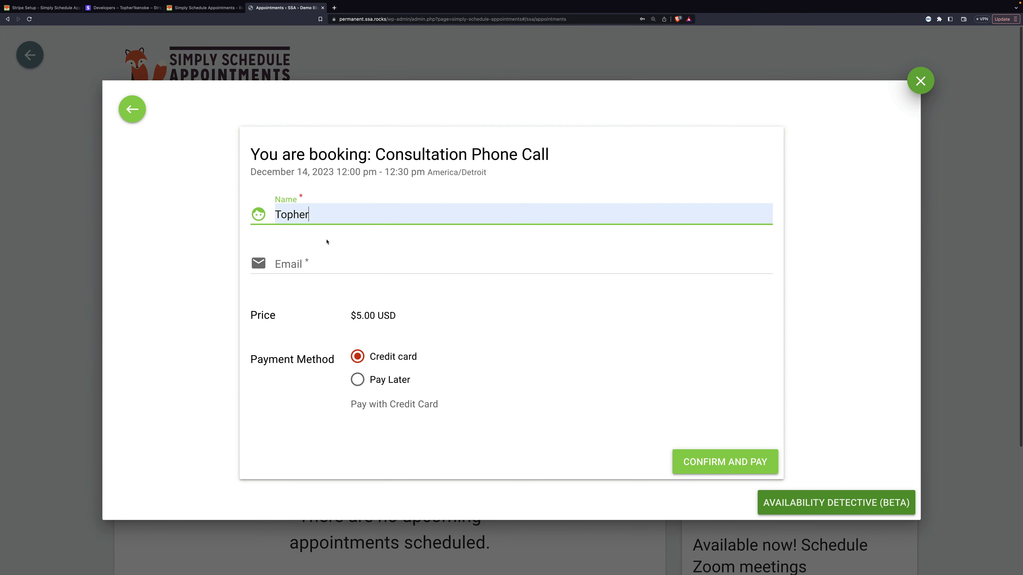
left_click(517, 284)
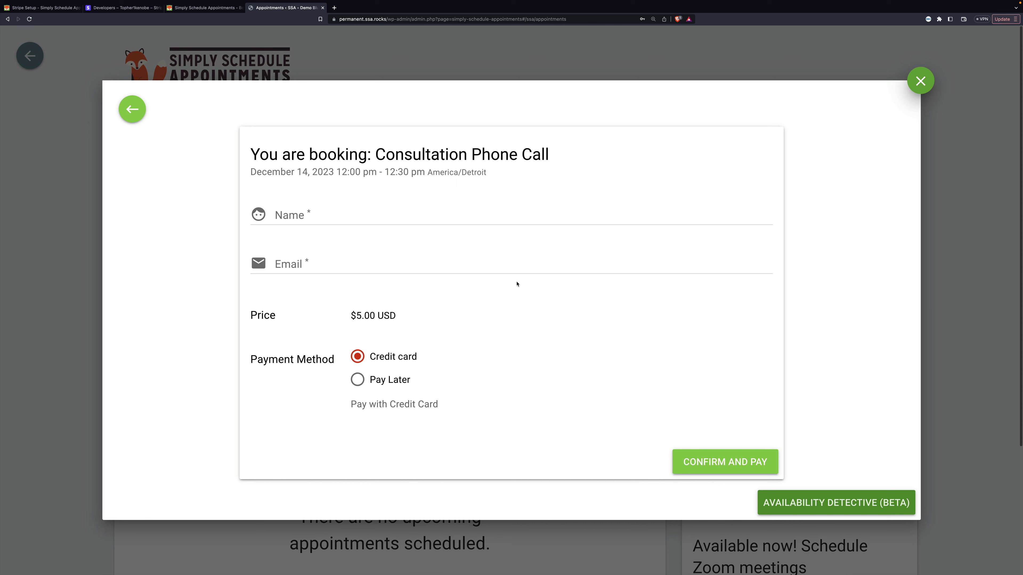
left_click(483, 264)
left_click(376, 342)
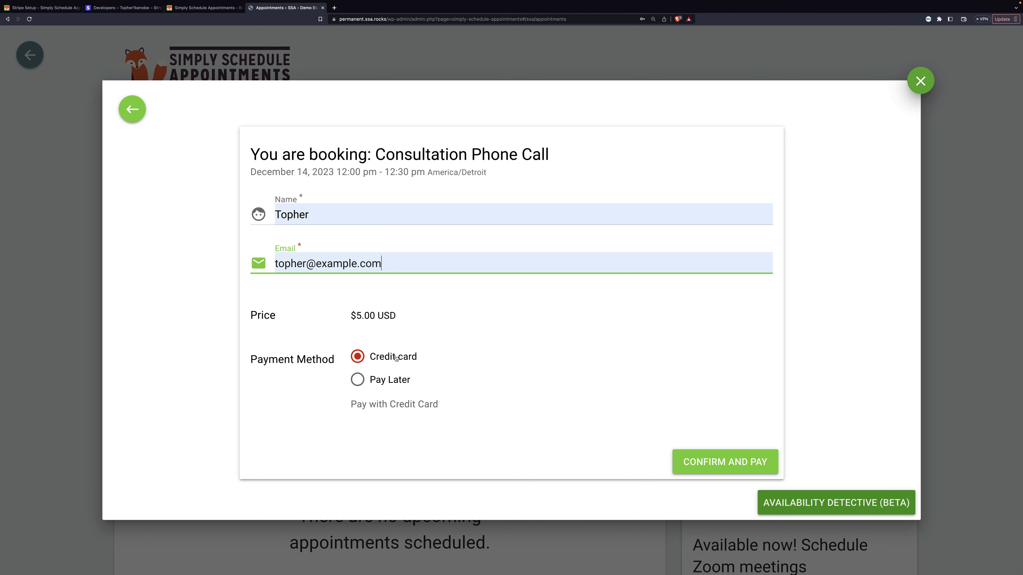
left_click(704, 461)
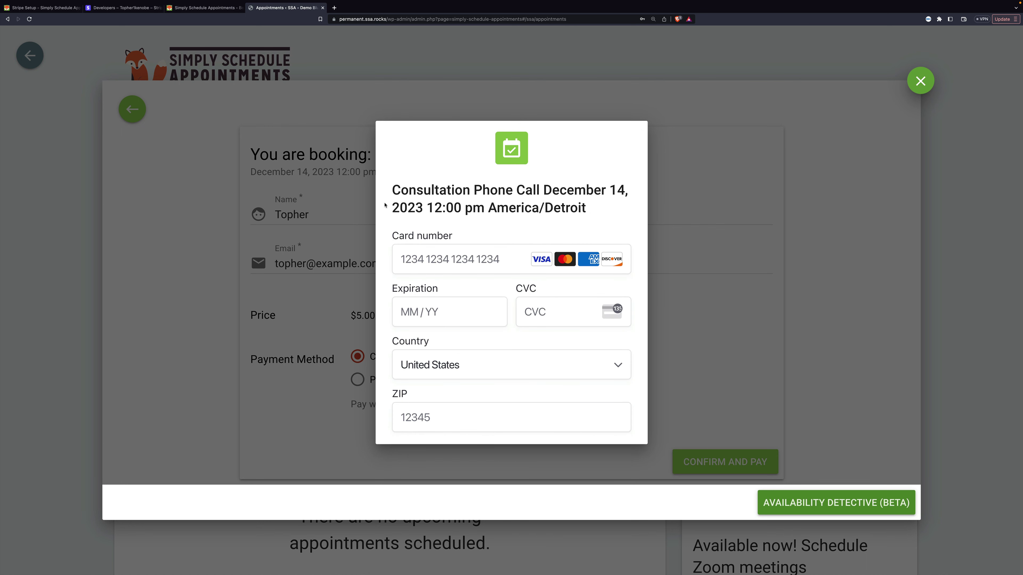
left_click(414, 257)
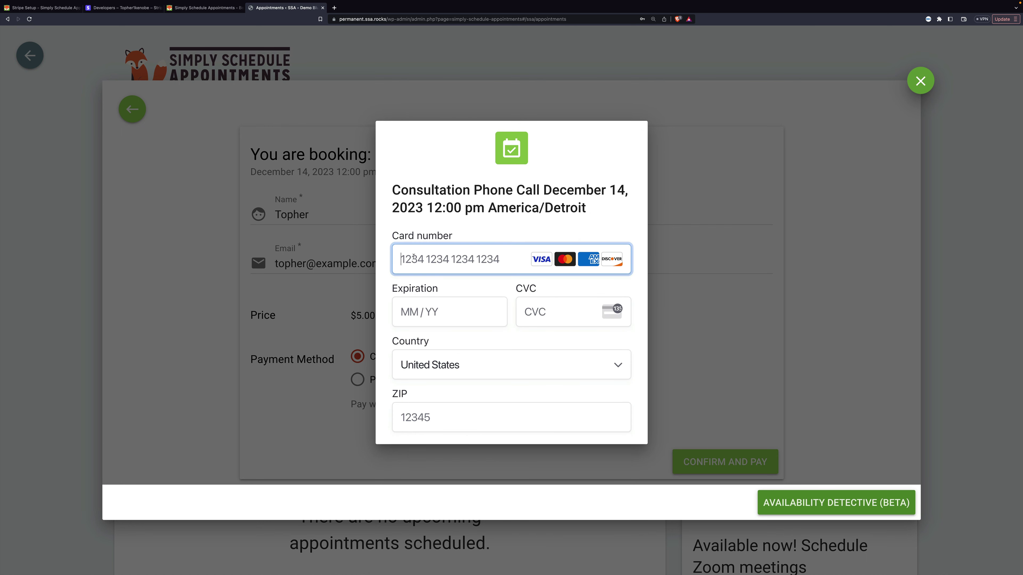
type("4111 11")
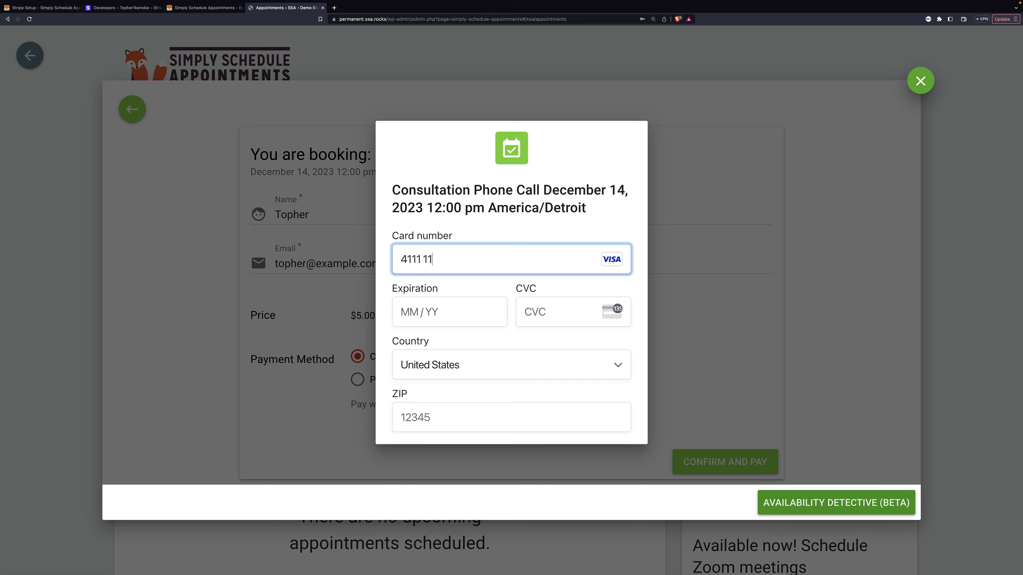
type("11 1111 1111")
left_click(414, 314)
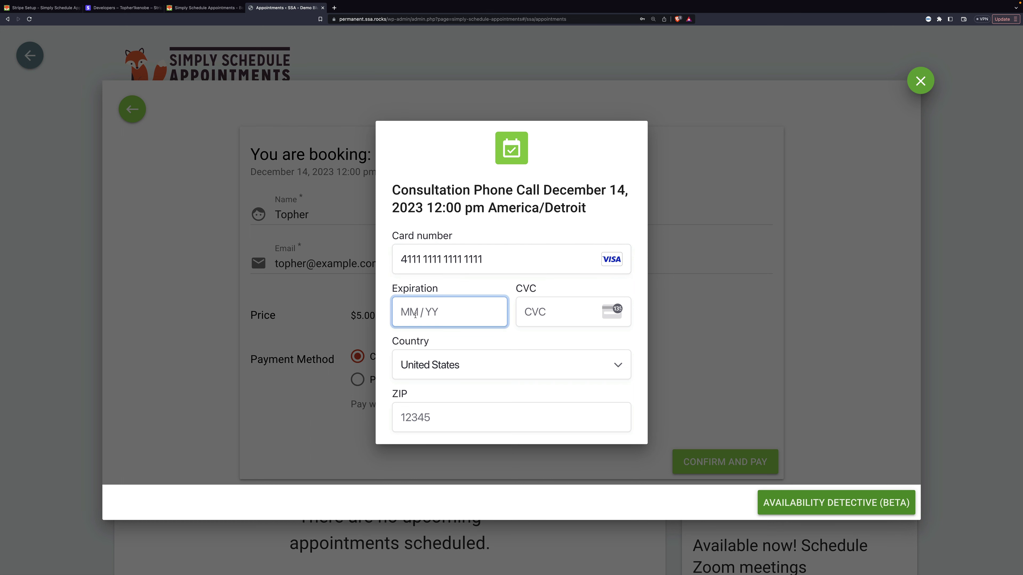
type("12 /28")
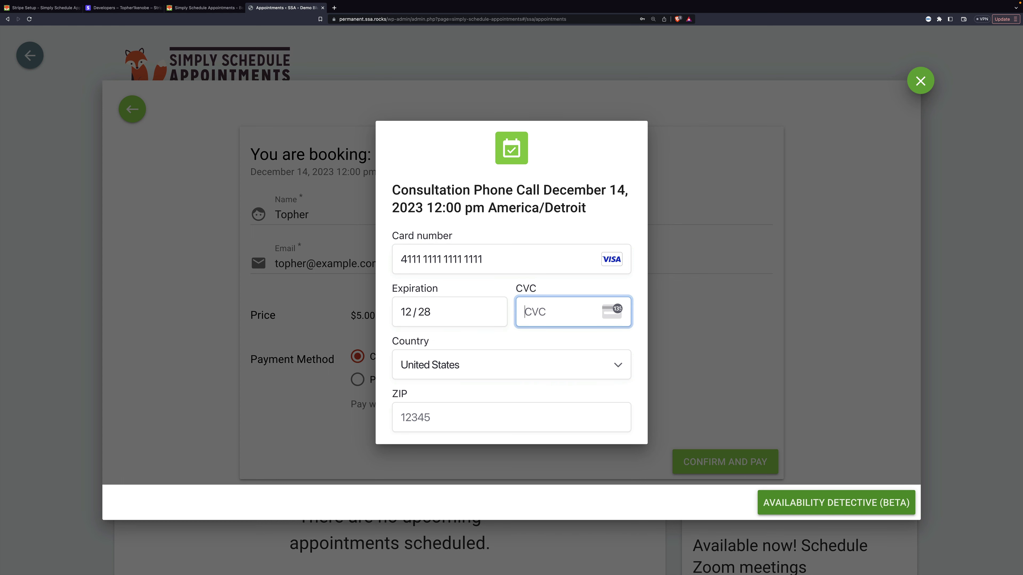
type("12390210")
scroll(491, 292, "down", 2)
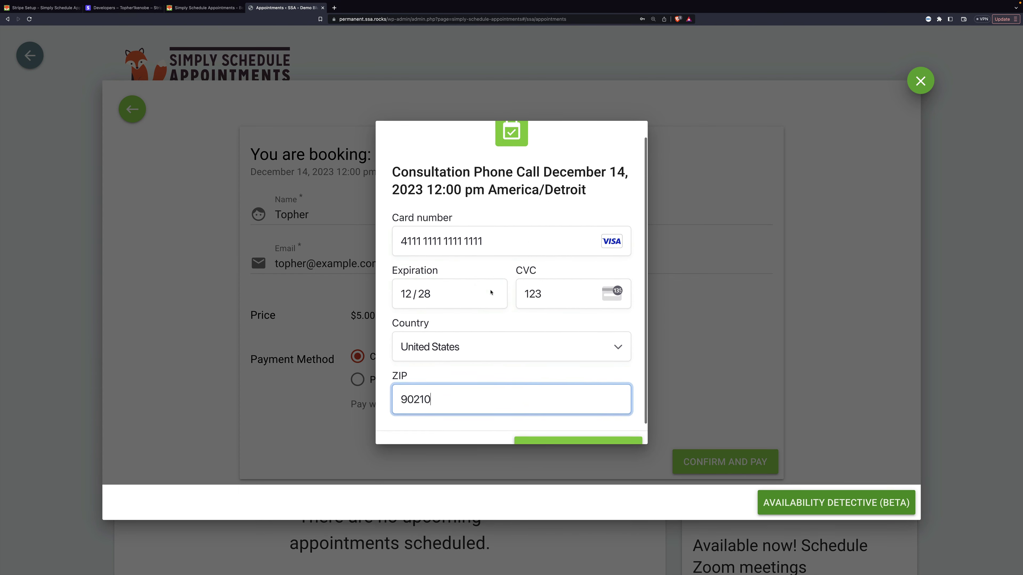
left_click(576, 424)
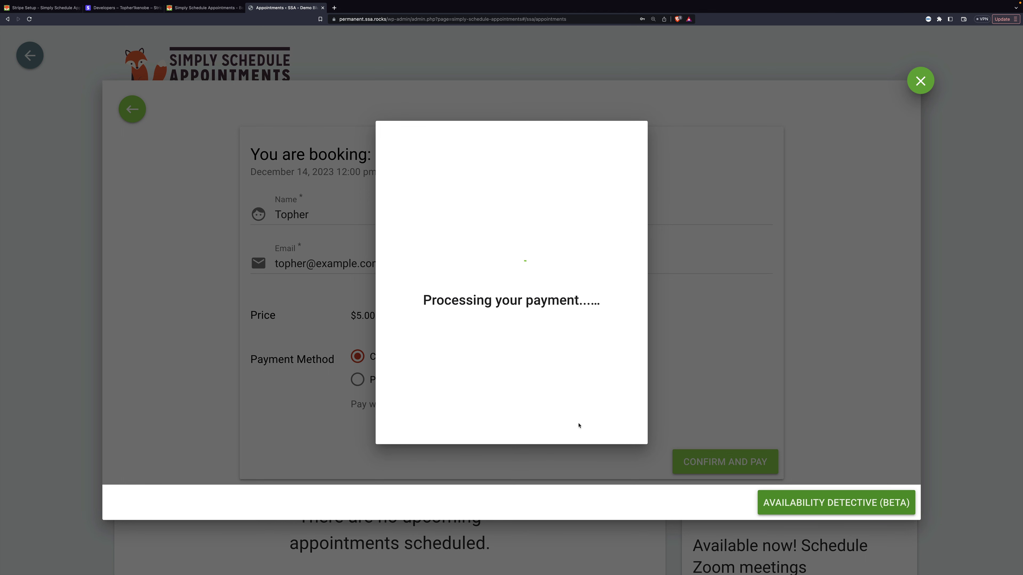